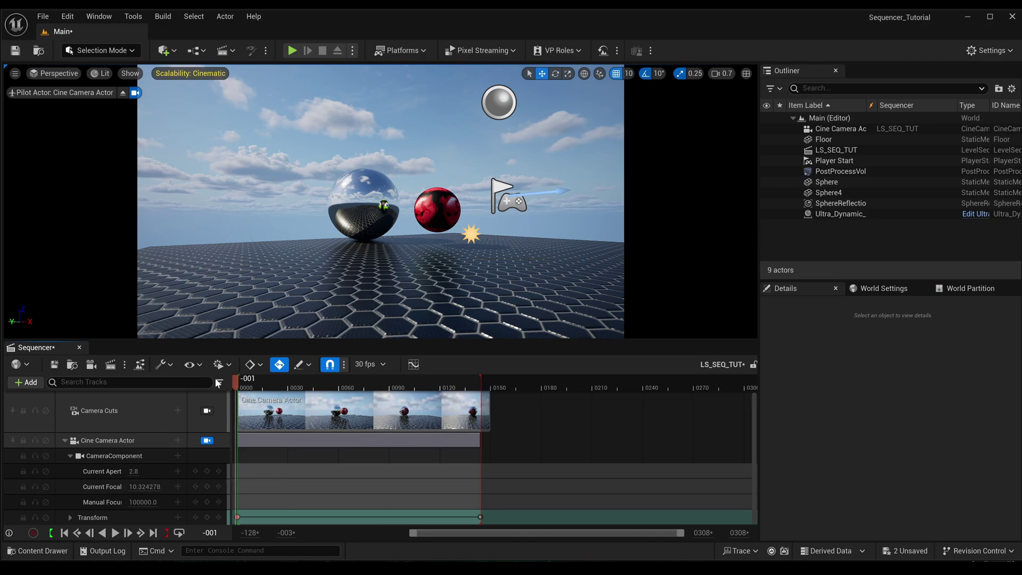
- Scrub the LS_SEQ_TUT timeline to preview the camera move, then expand its Transform track
mouse_move(274, 387)
left_mouse_down()
mouse_move(441, 379)
mouse_move(252, 376)
mouse_move(482, 376)
mouse_move(279, 378)
left_mouse_up()
left_click(70, 517)
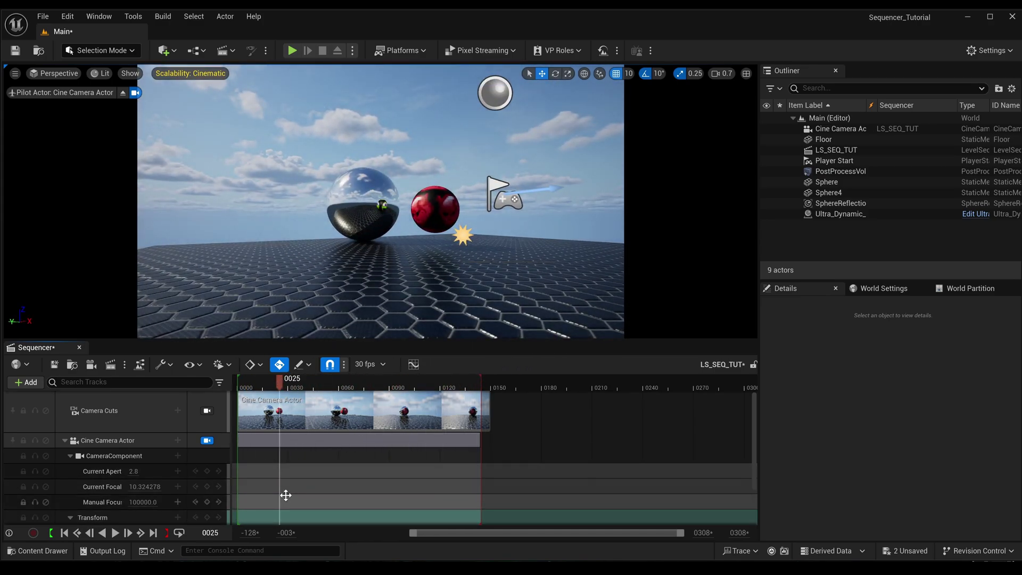
scroll(256, 497, "down", 1)
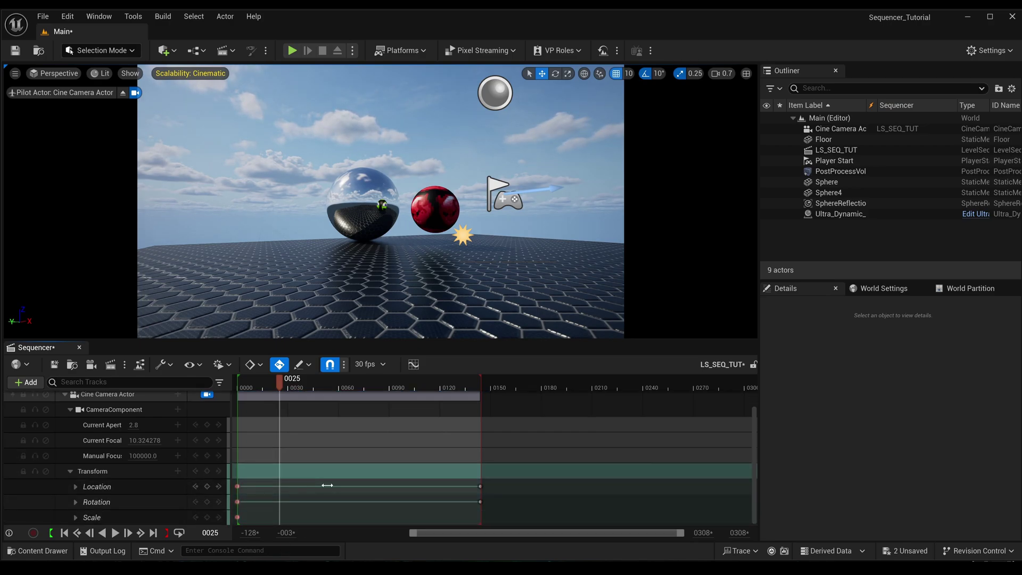
scroll(117, 439, "up", 1)
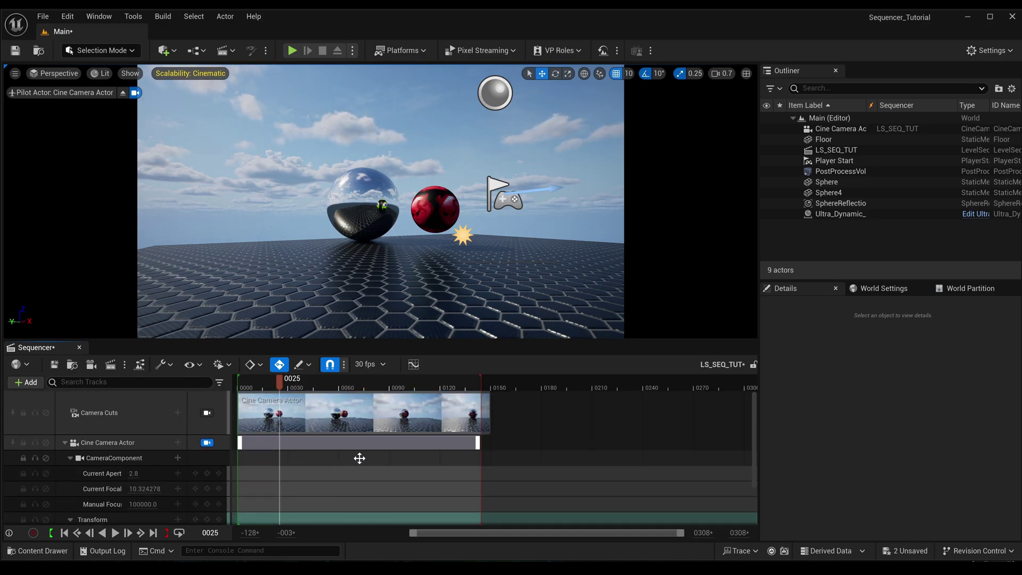
- In Camera_shake_tut, create a Blueprint Class with parent CameraShakeBase and name it shake_1
left_click(68, 551)
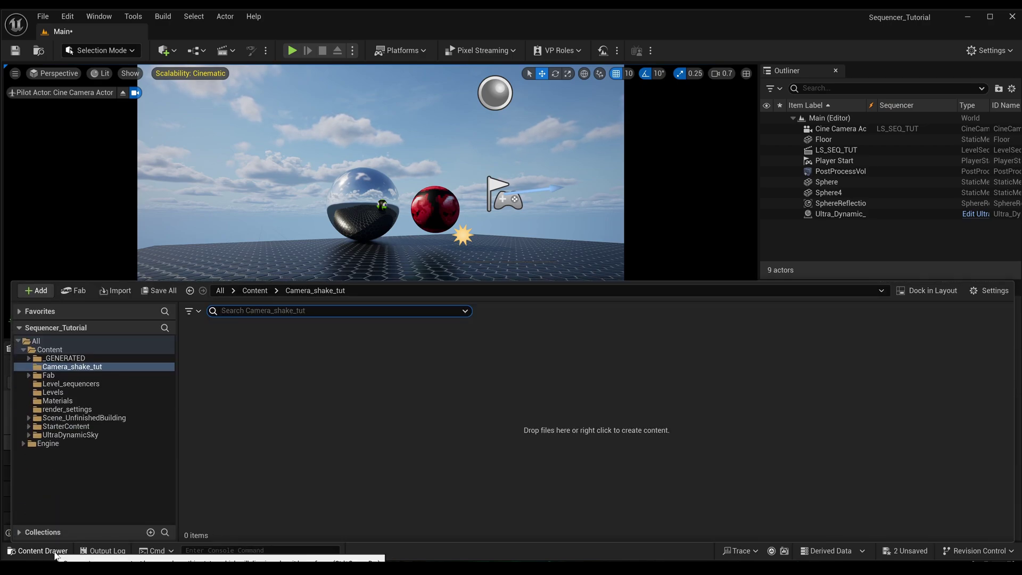
right_click(244, 365)
mouse_move(244, 366)
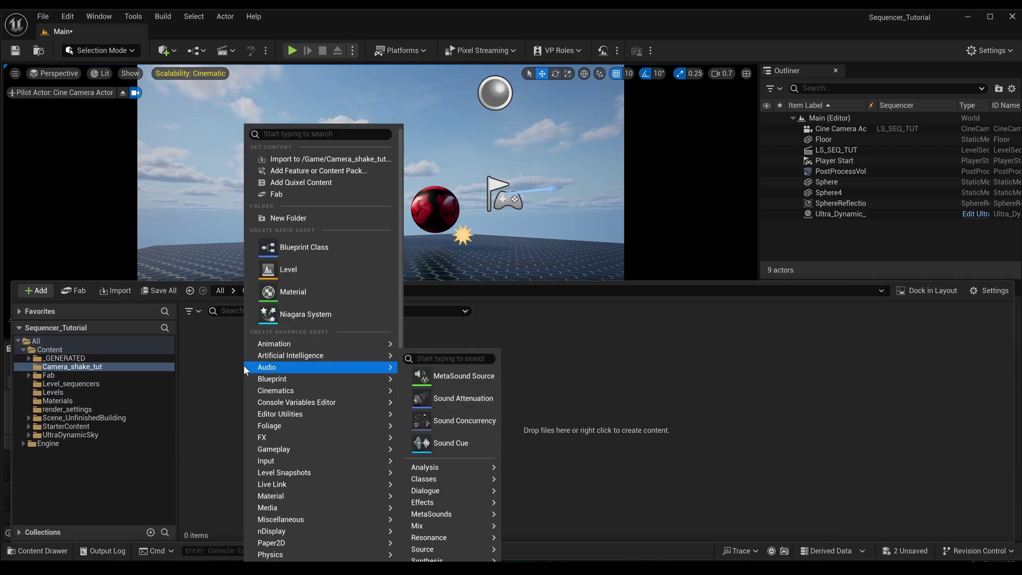
left_click(304, 247)
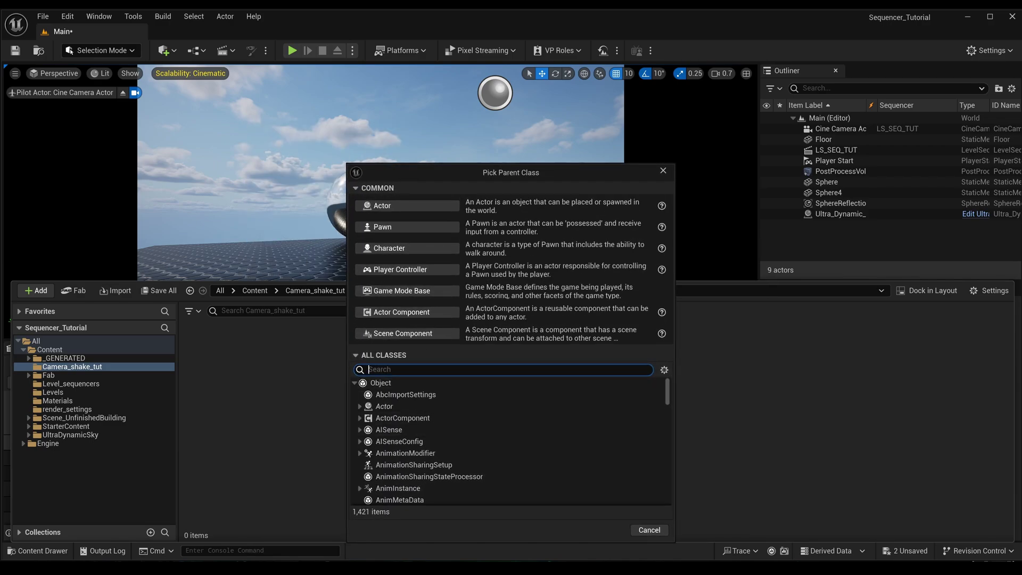
type("s")
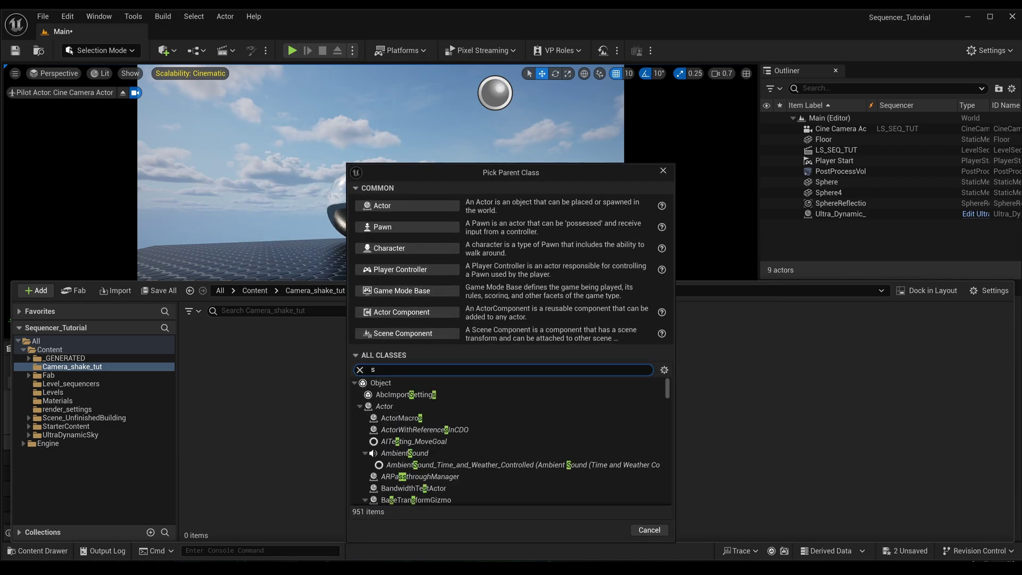
type("hake")
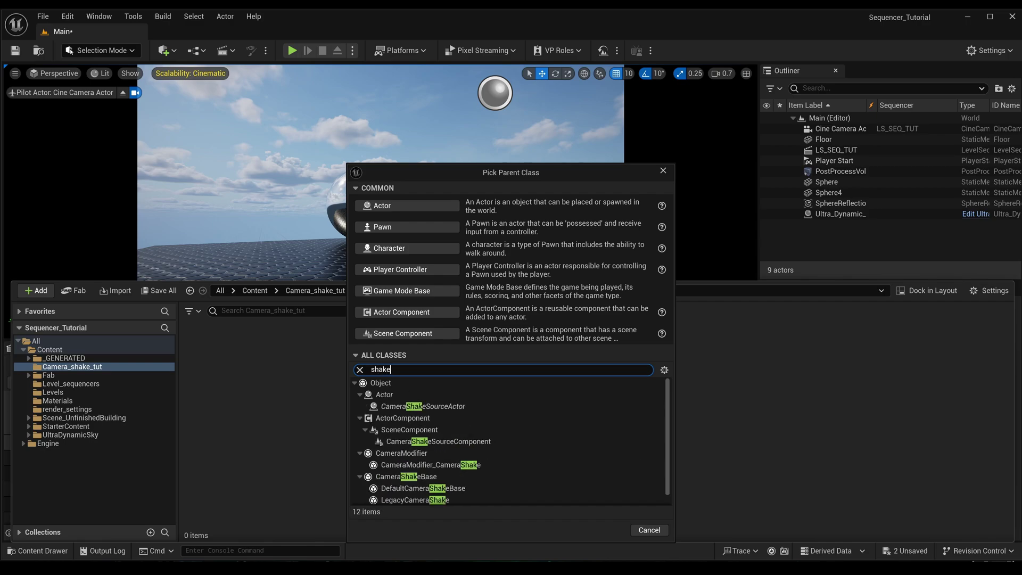
scroll(419, 398, "down", 1)
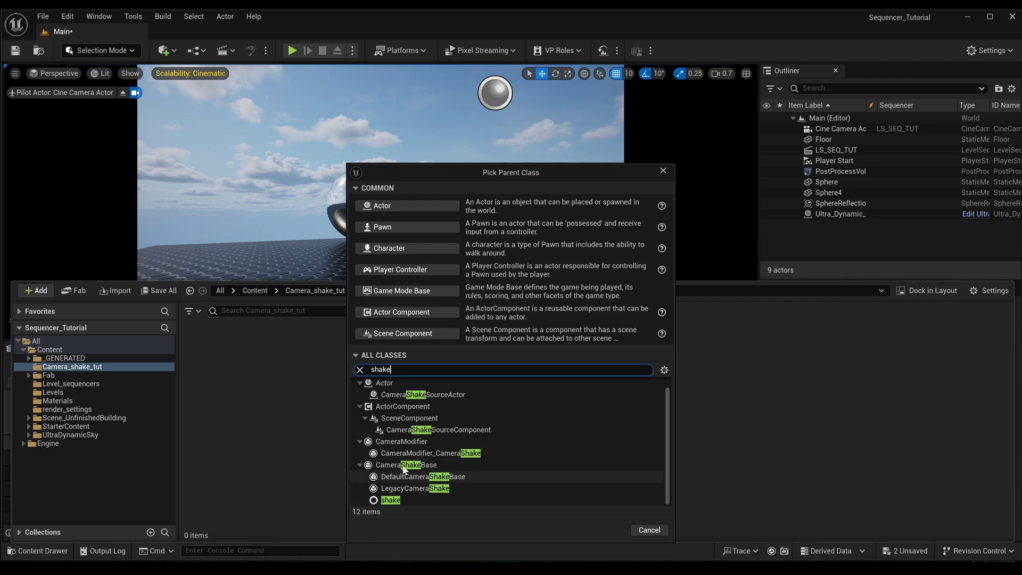
left_click(416, 465)
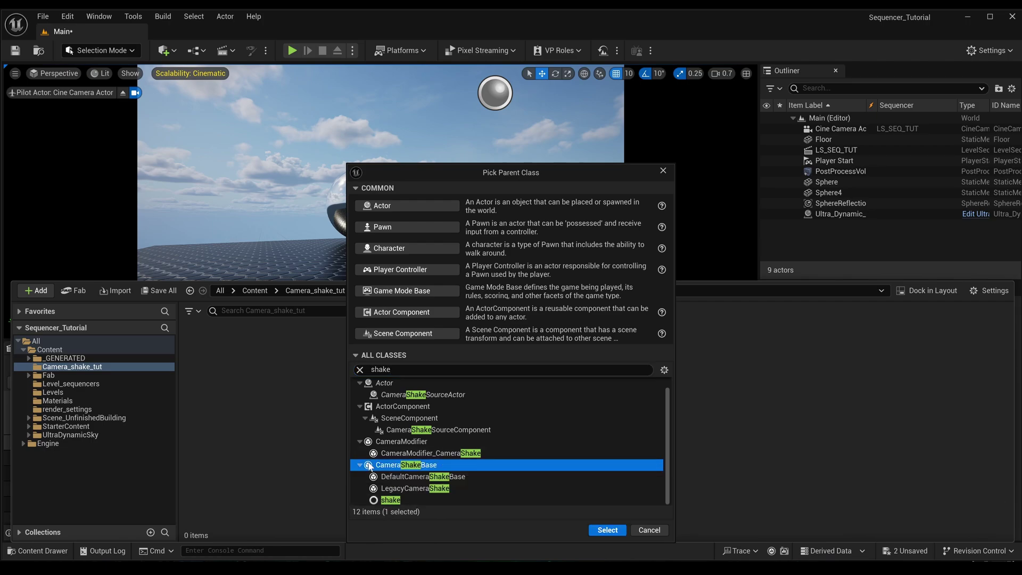
left_click(607, 531)
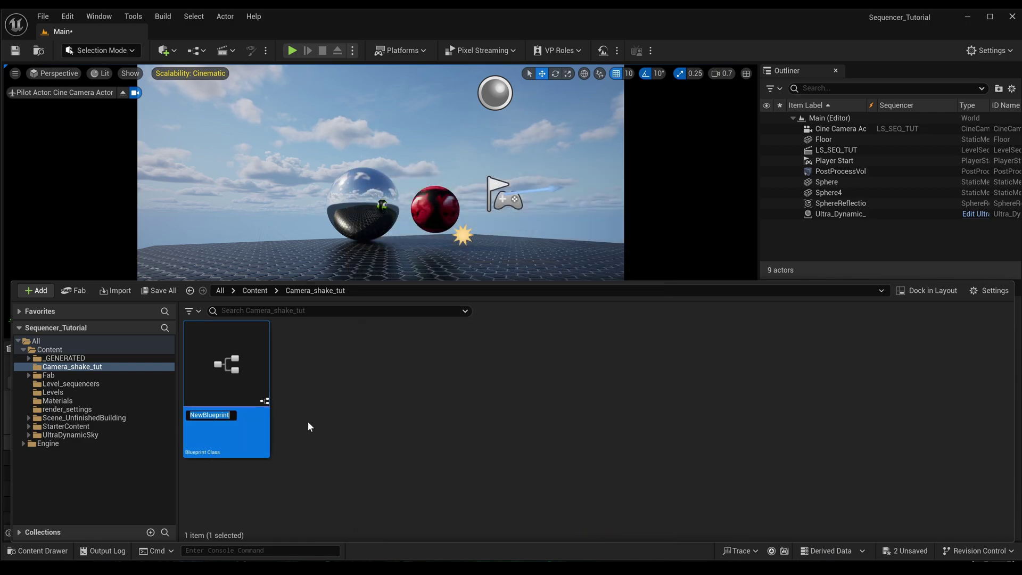
type("shake")
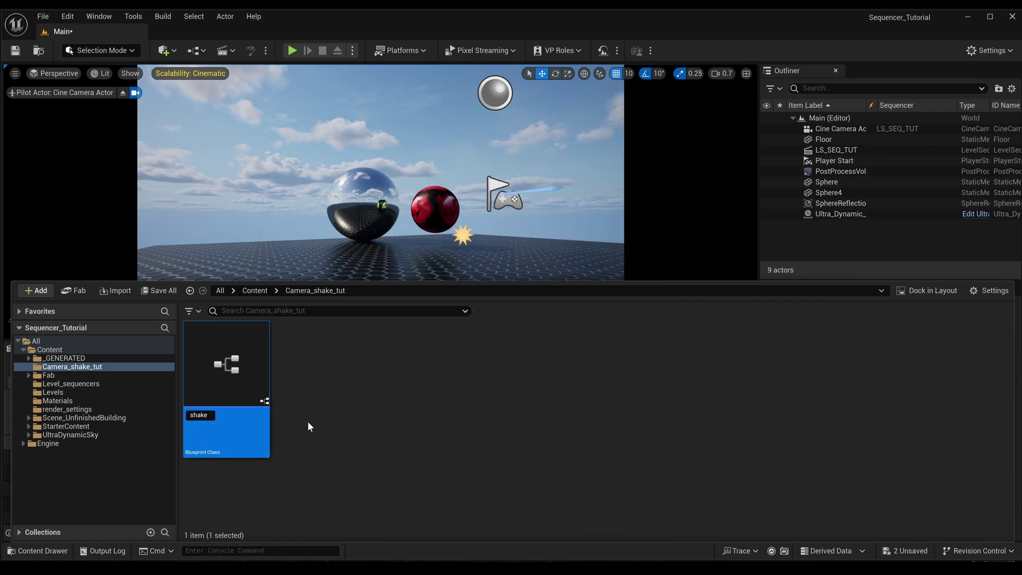
type("_1")
key("Return")
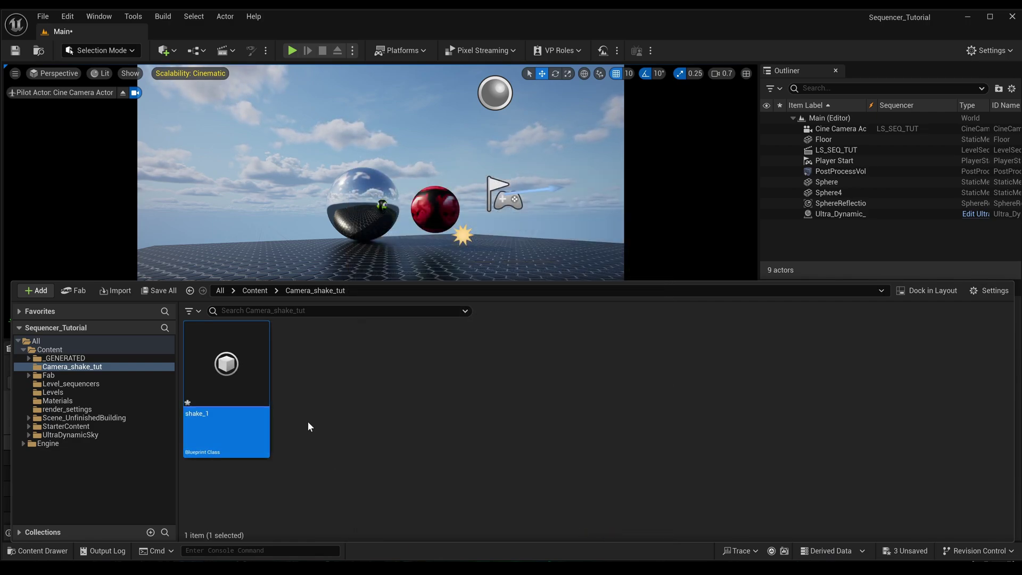
- Open shake_1 in an enlarged editor window and open the Root Shake Pattern dropdown
double_click(228, 373)
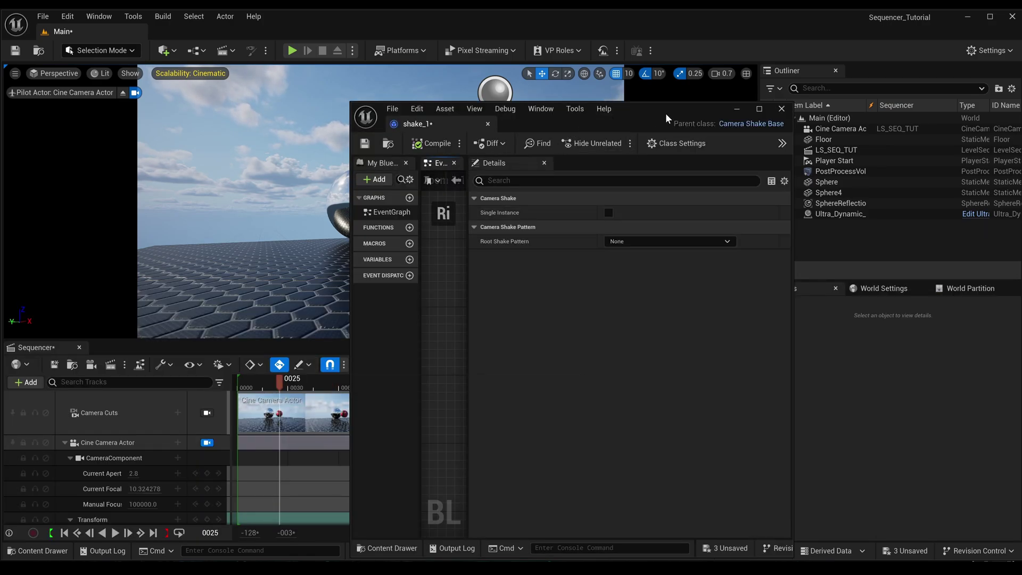
left_click_drag(666, 115, 452, 120)
left_click_drag(591, 283, 984, 281)
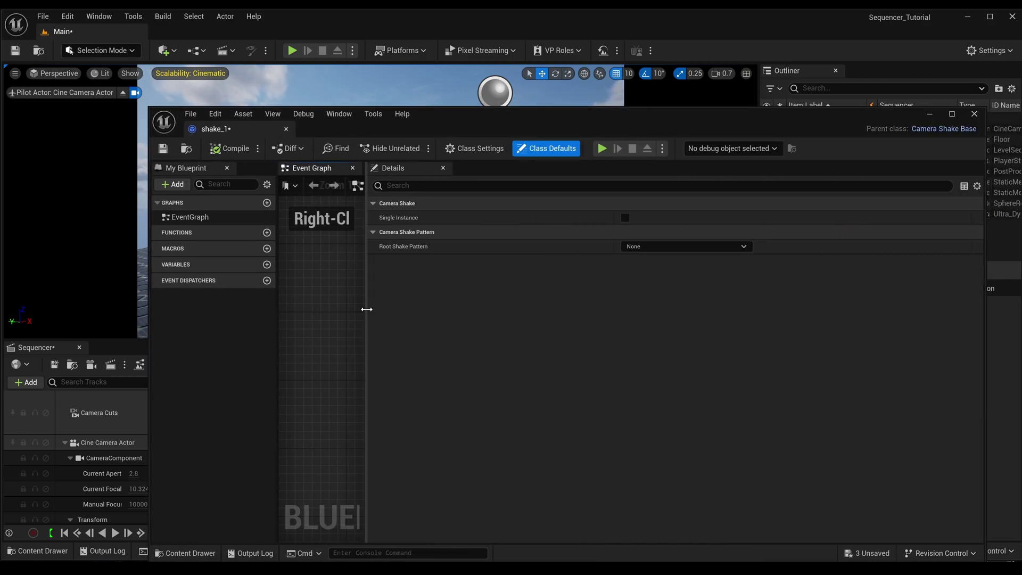
left_click_drag(365, 306, 339, 308)
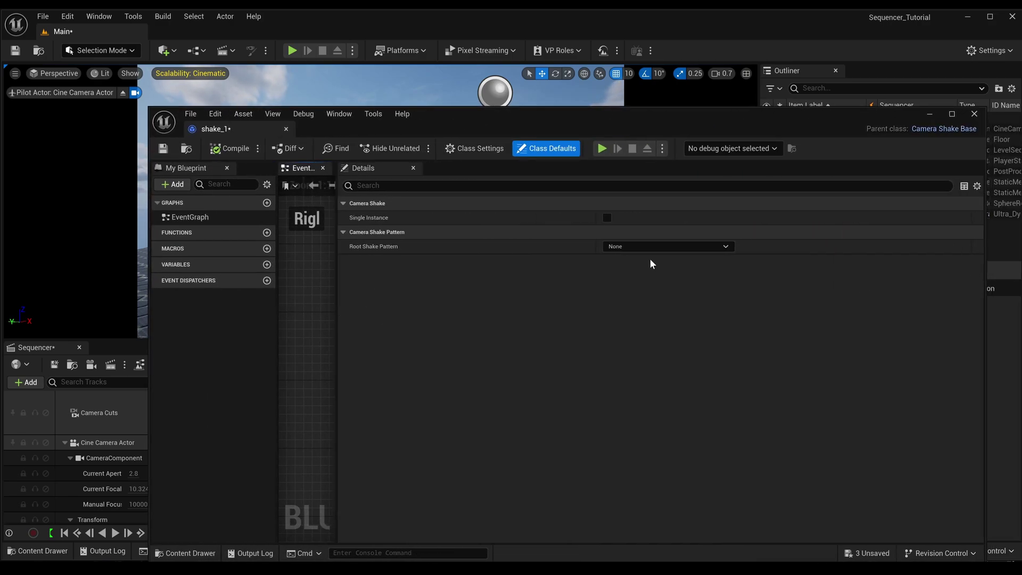
left_click(729, 247)
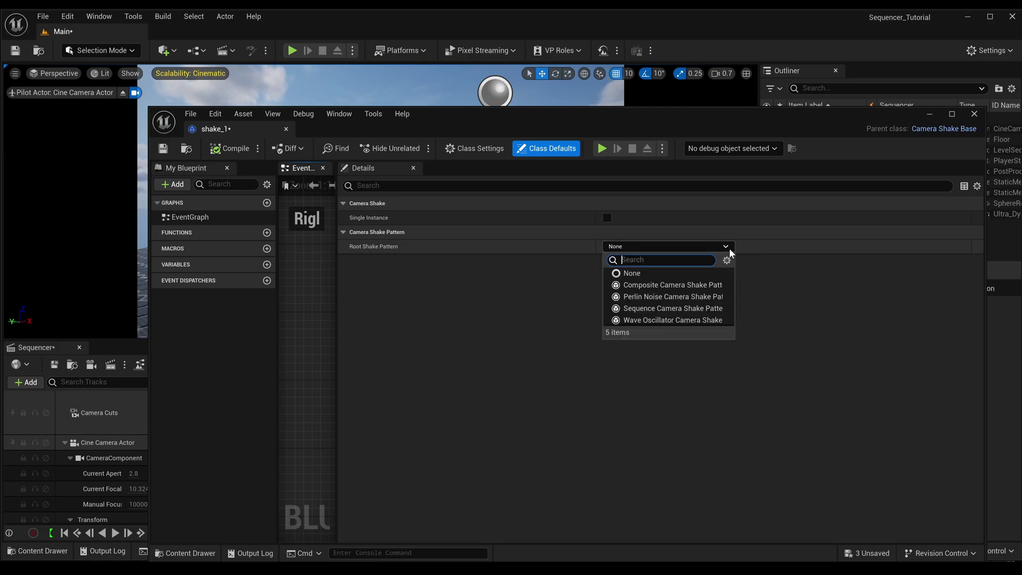
- Choose Perlin Noise as the root shake pattern and expand its Location and Rotation axis settings
left_click(643, 298)
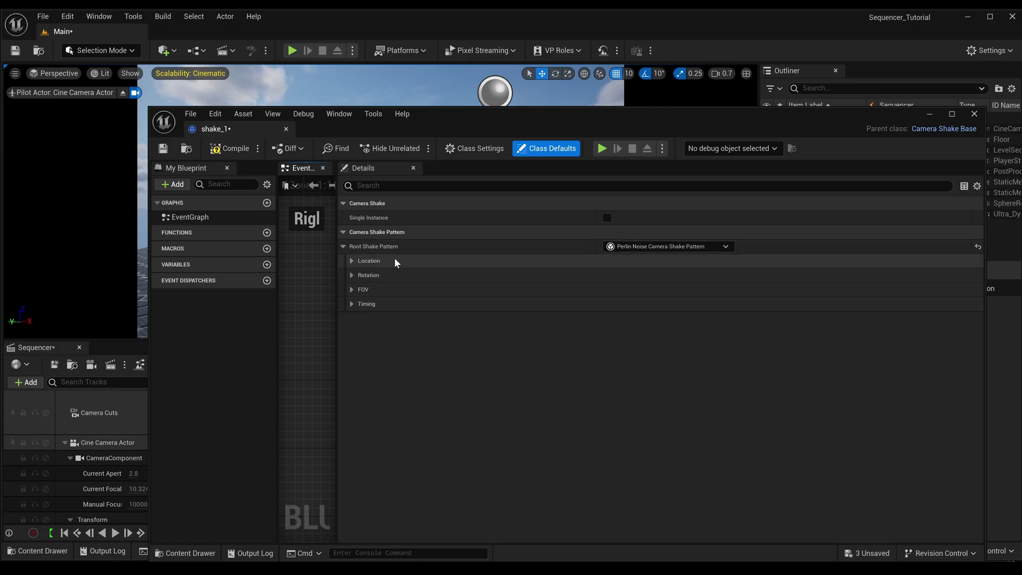
left_click(351, 261)
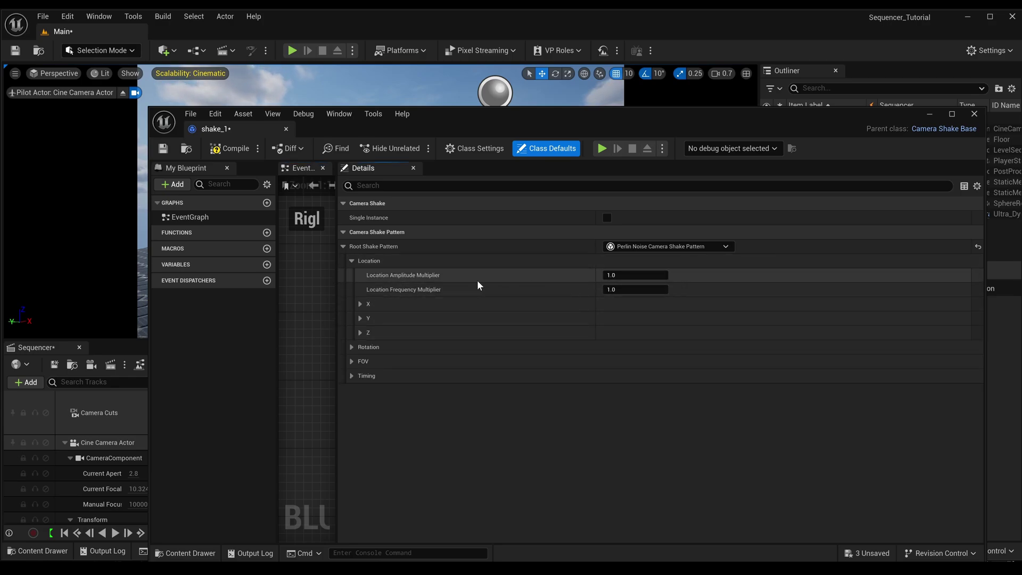
left_click(361, 303)
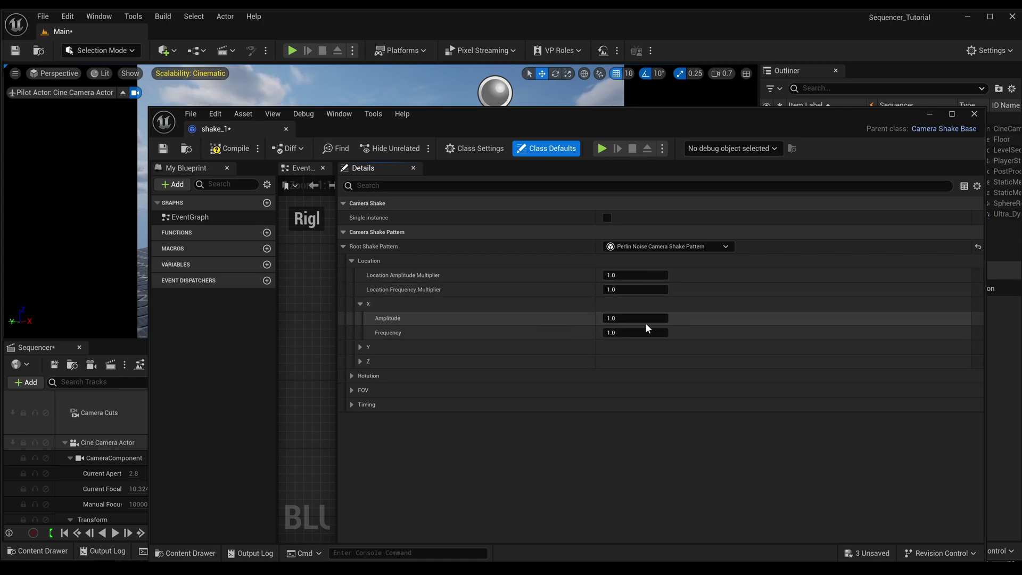
left_click(360, 347)
left_click(360, 390)
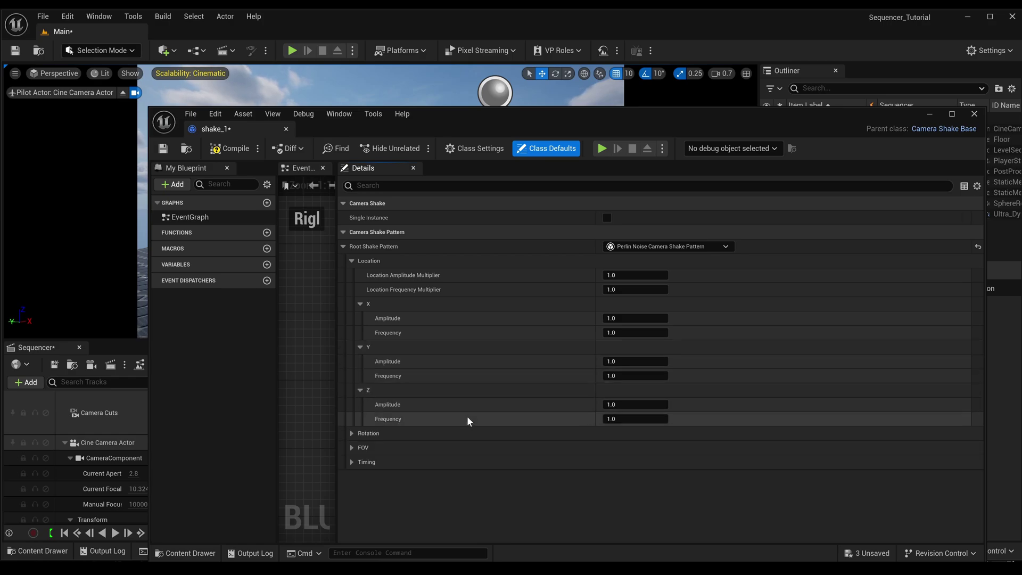
left_click(351, 433)
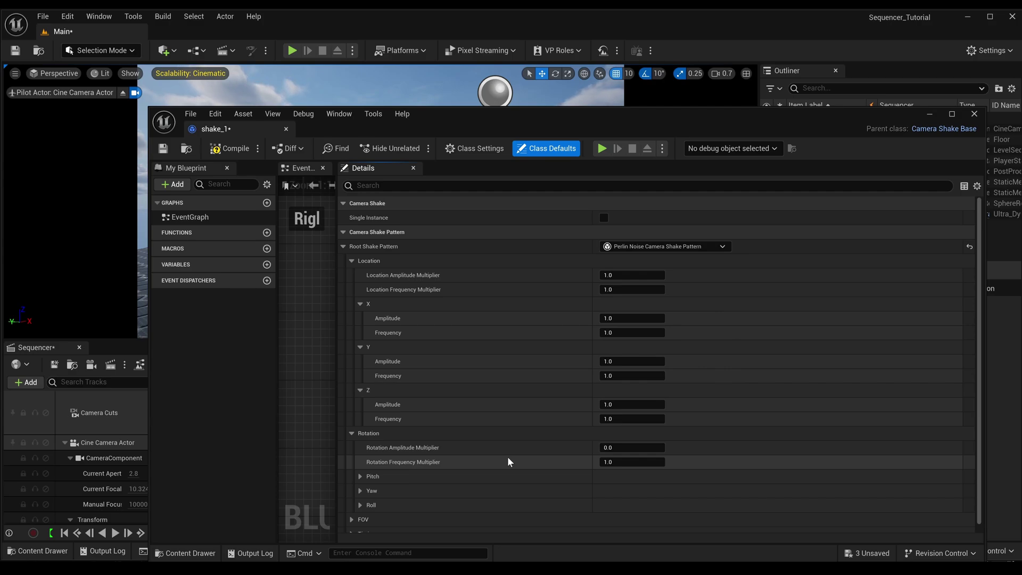
left_click(359, 476)
scroll(489, 487, "down", 1)
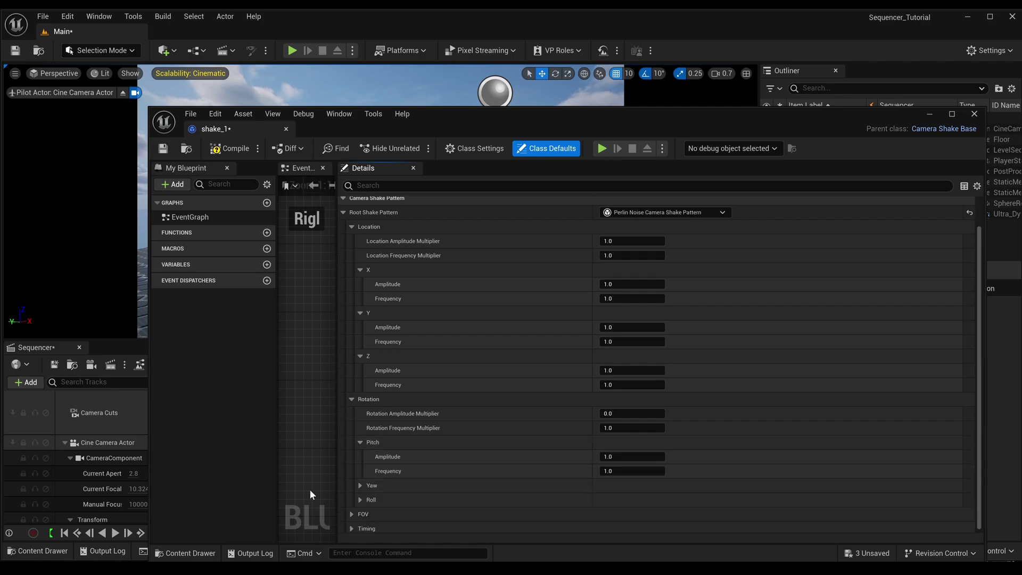
left_click(360, 485)
scroll(449, 482, "down", 1)
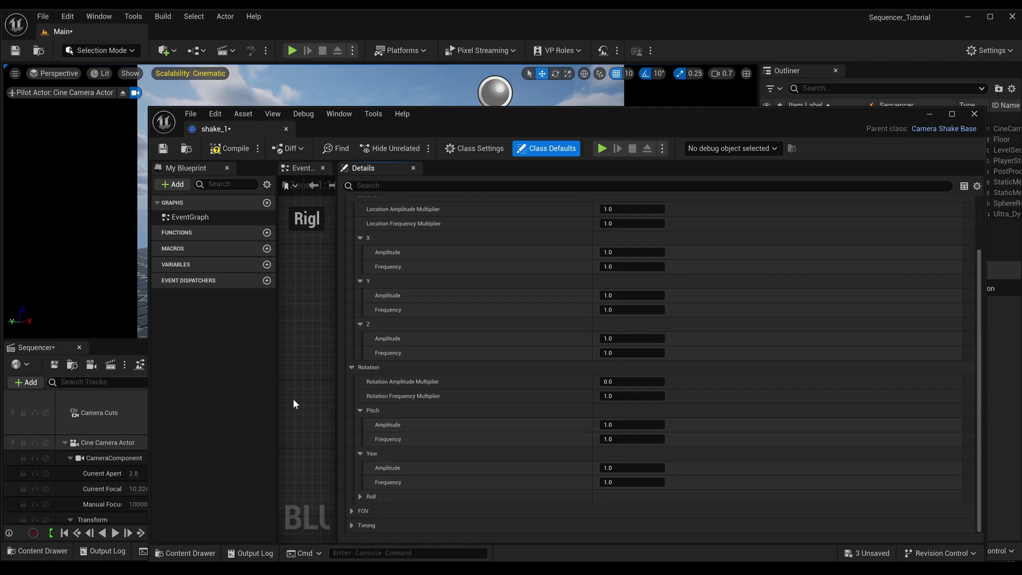
- Set the Pitch and Yaw rotation amplitudes to 0
left_click(633, 426)
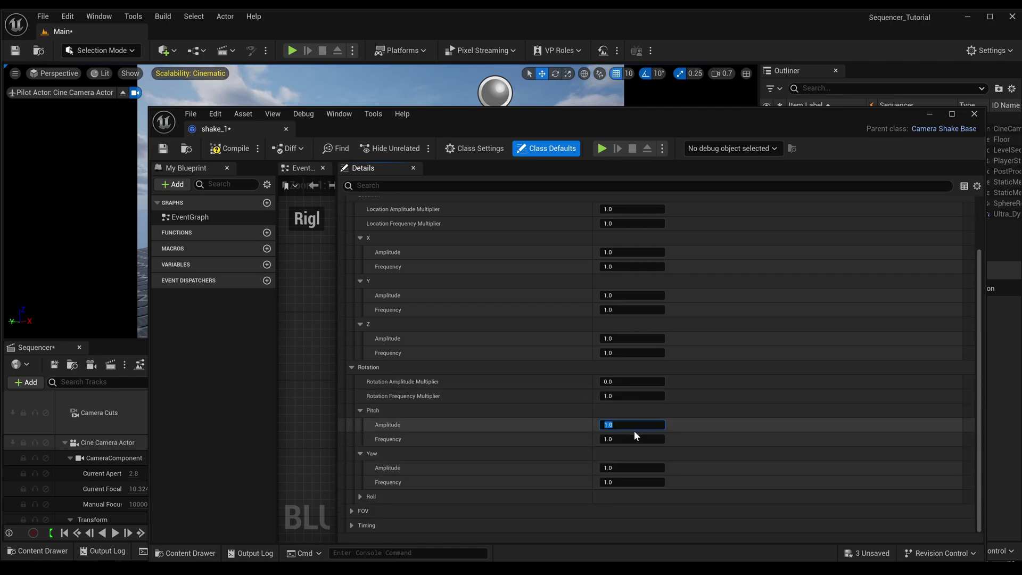
type("0")
left_click(622, 467)
type("0")
key("Return")
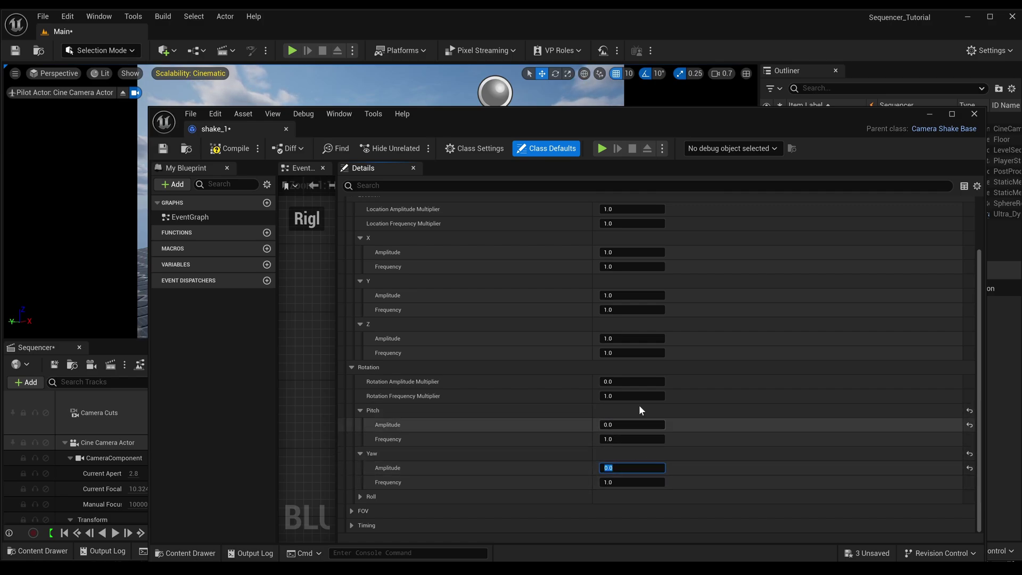
- Set Location Frequency Multiplier to 10 and Amplitude Multiplier to 5, then compile shake_1
scroll(484, 376, "up", 1)
scroll(484, 372, "up", 3)
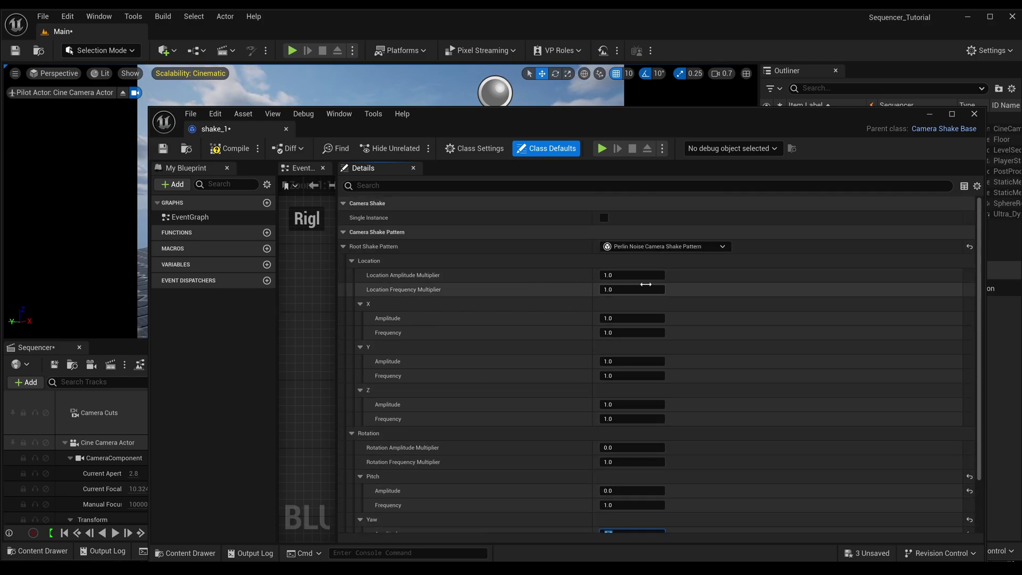
left_click(616, 291)
type("10")
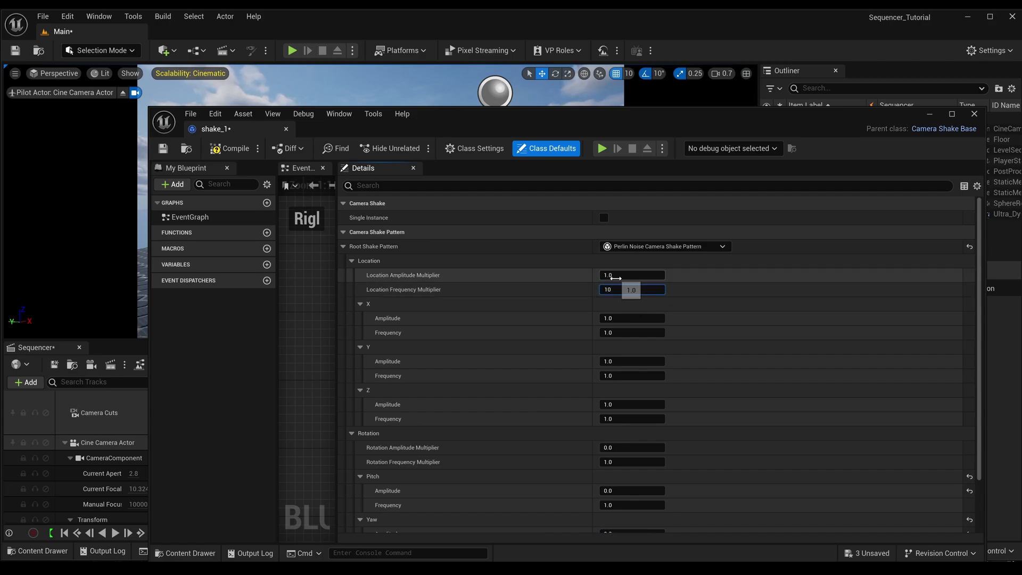
key("shift+Tab")
type("5")
key("Return")
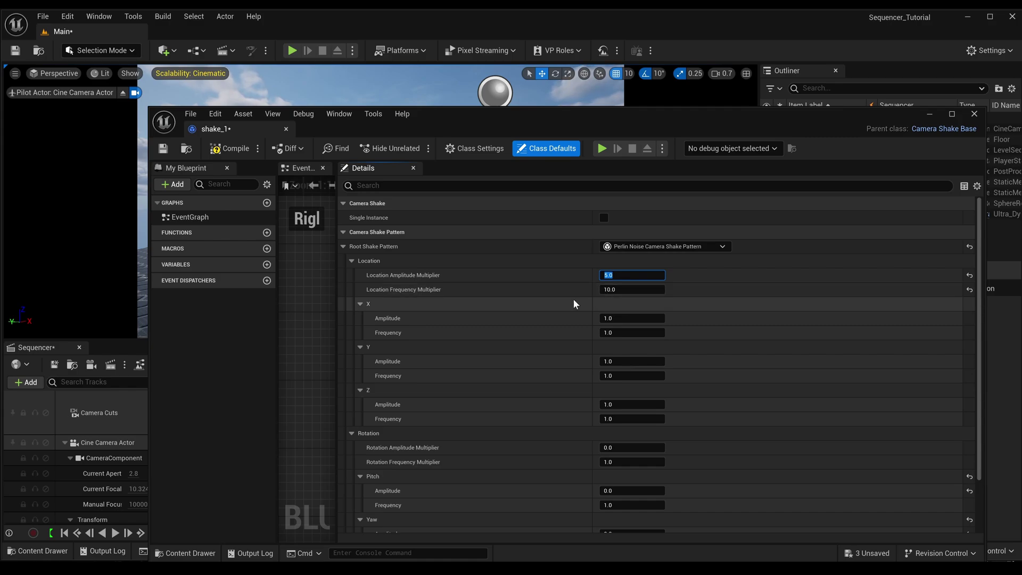
left_click_drag(519, 116, 667, 114)
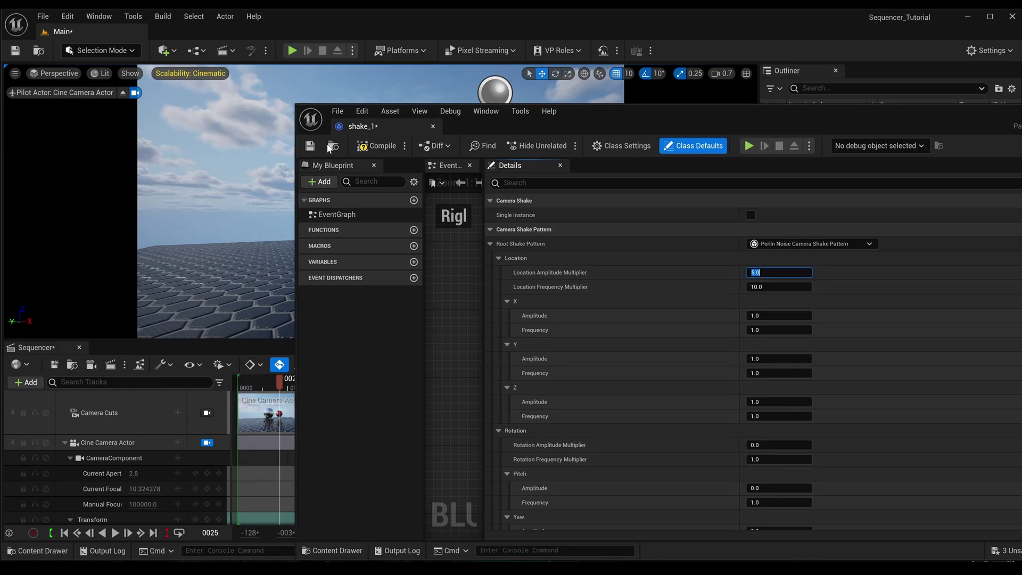
left_click(383, 149)
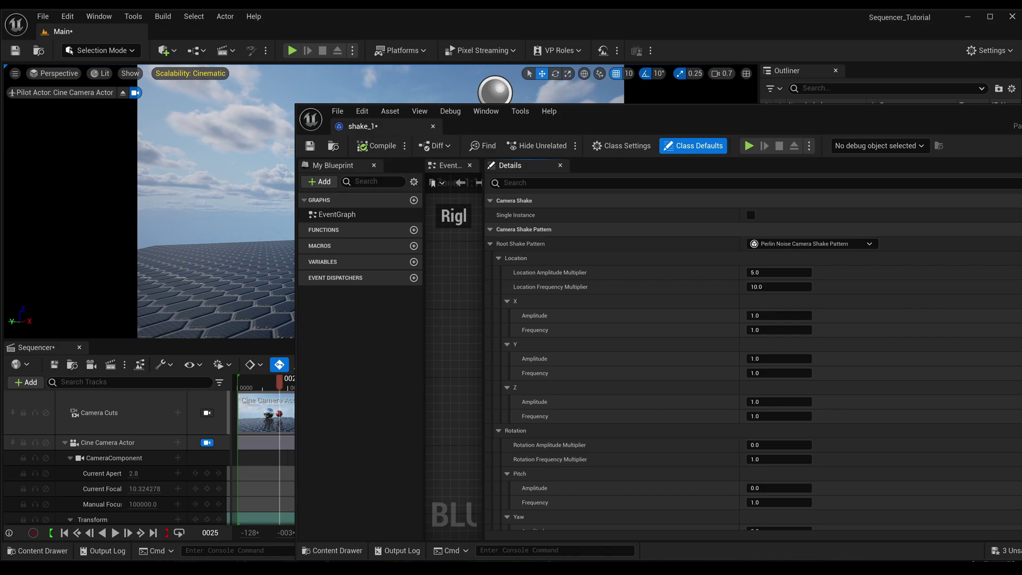
- Hide the shake_1 editor, enlarge Sequencer, and add a shake_1 Camera Shake track under CameraComponent
left_click_drag(926, 121, 635, 131)
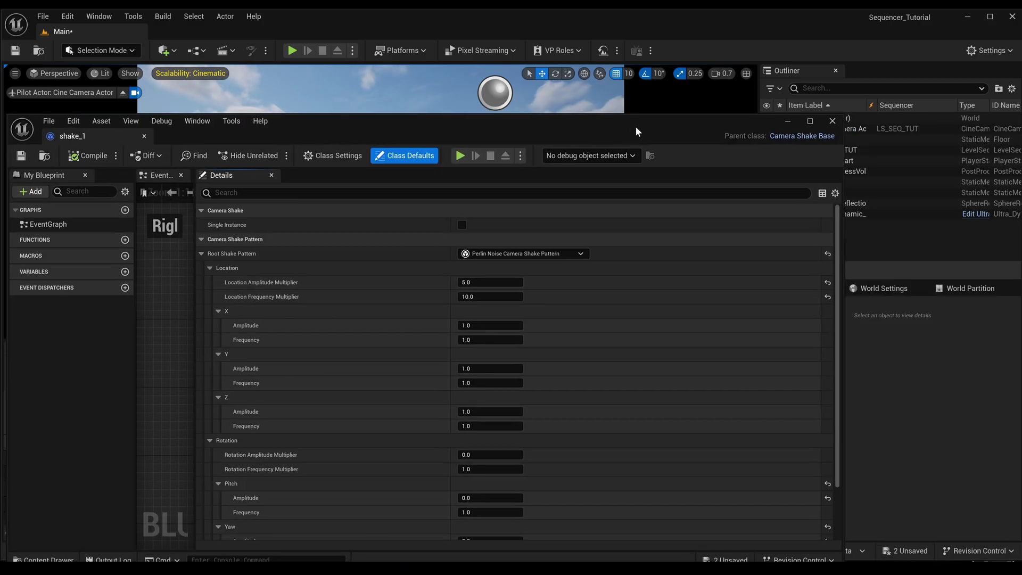
left_click(787, 120)
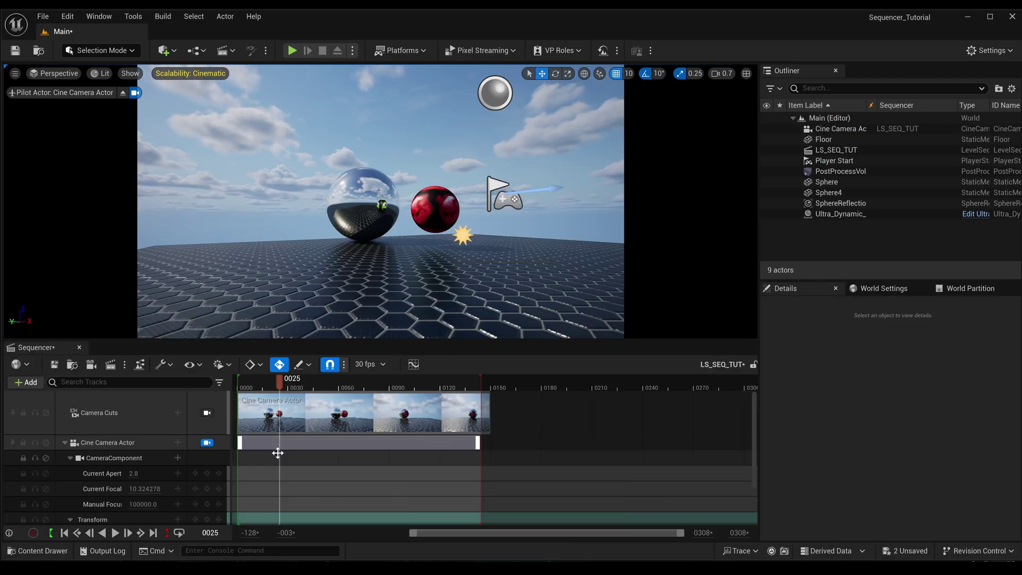
left_click_drag(359, 342, 359, 301)
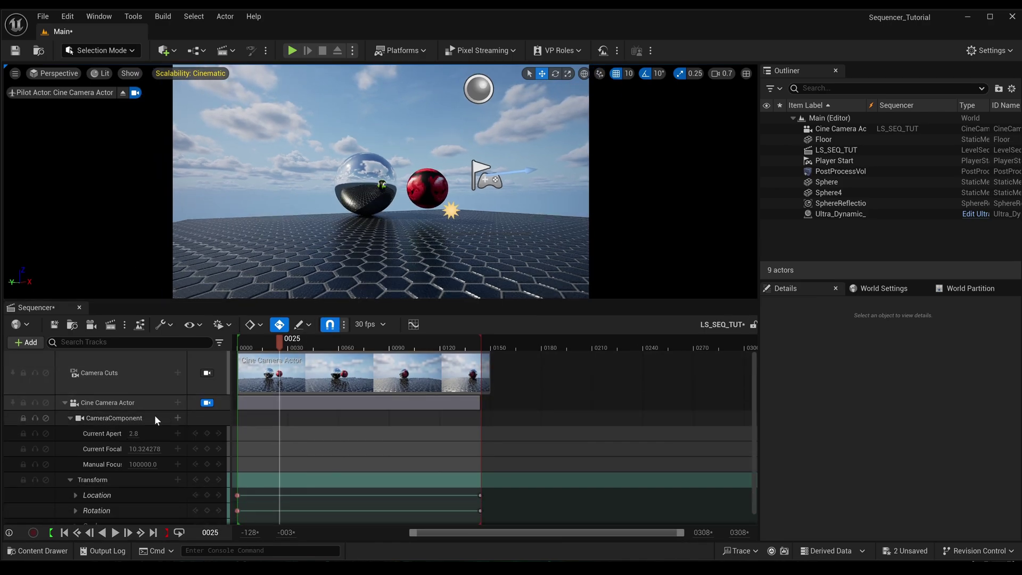
left_click(178, 418)
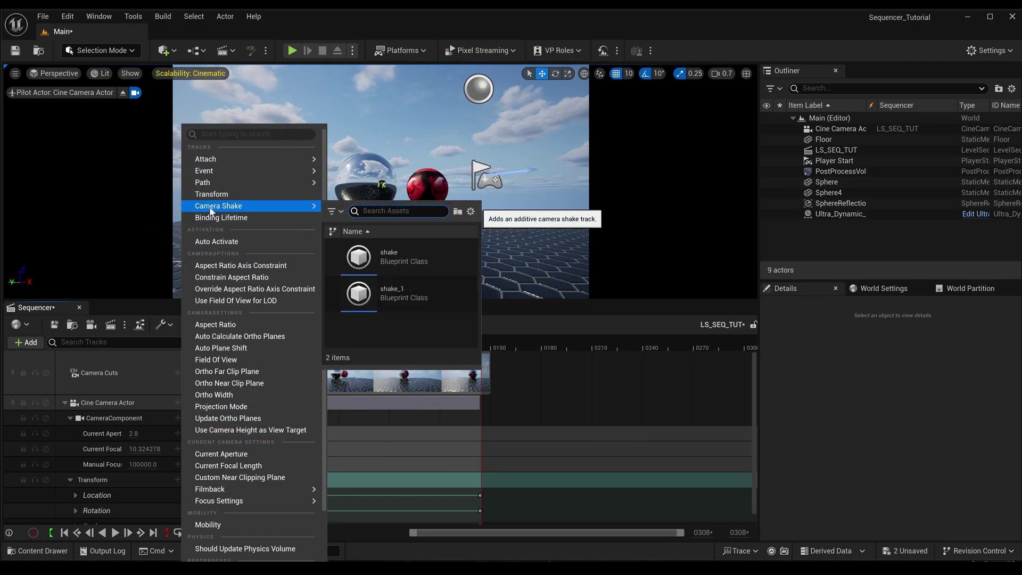
left_click(120, 418)
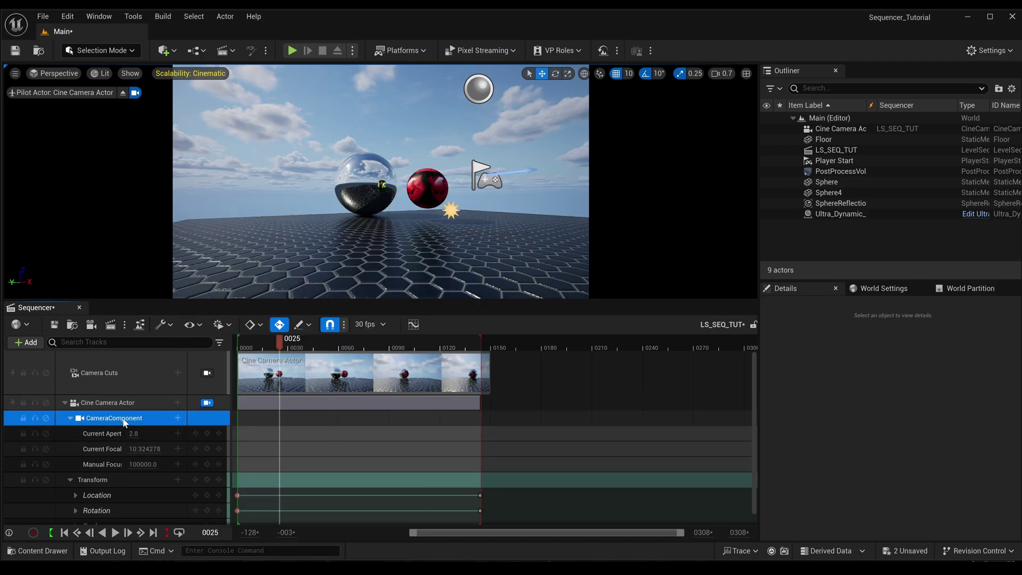
left_click(178, 418)
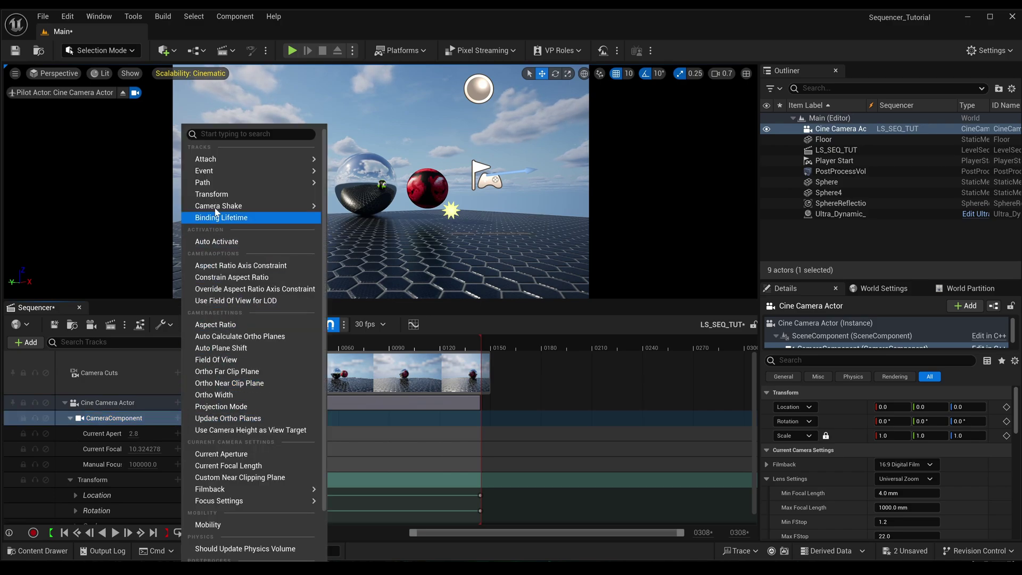
mouse_move(217, 207)
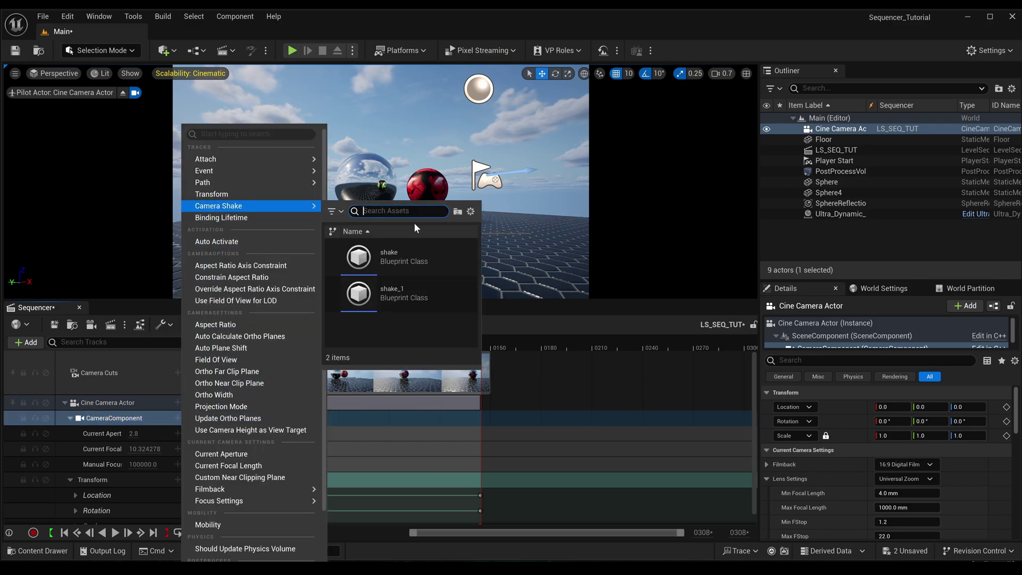
left_click(360, 299)
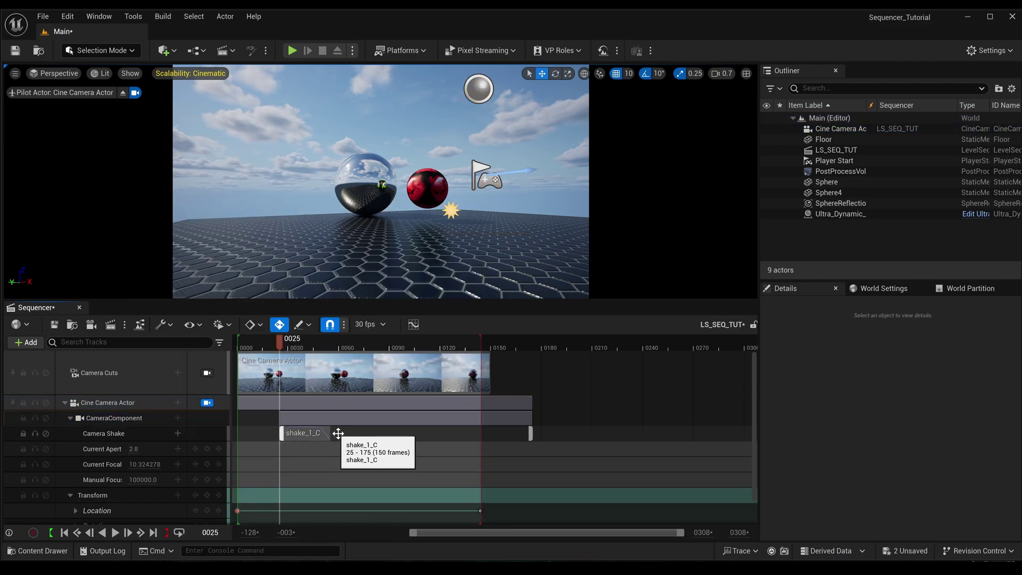
left_click(312, 433)
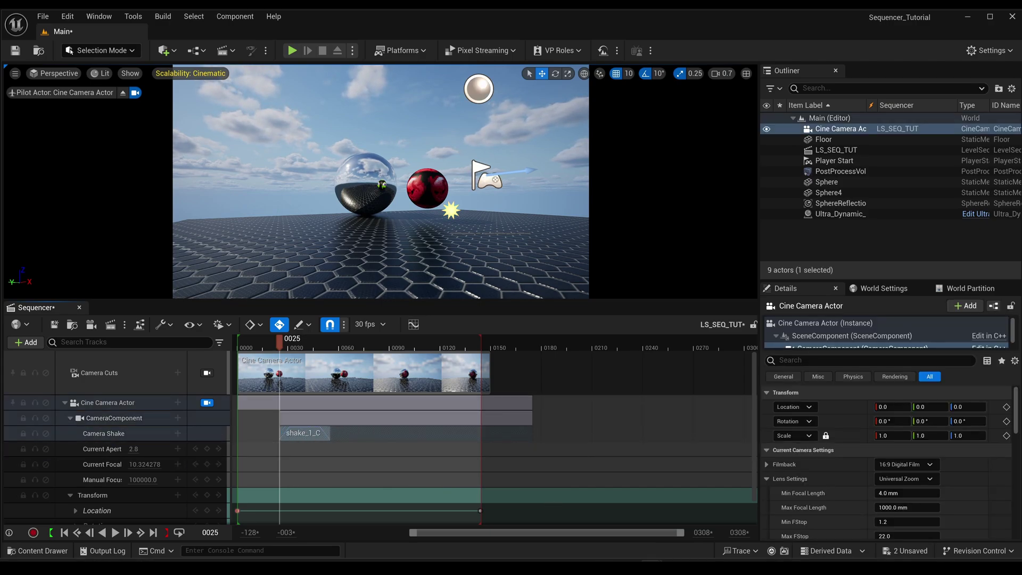
- In shake_1's Timing settings, change Duration to 0.0 and recompile the shake
mouse_move(651, 567)
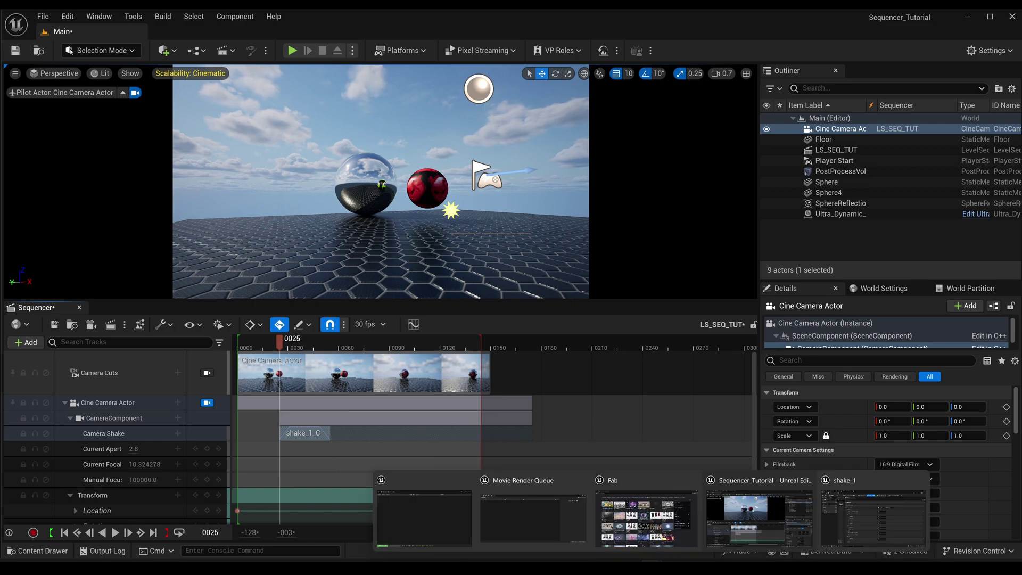
left_click(845, 525)
scroll(331, 348, "down", 3)
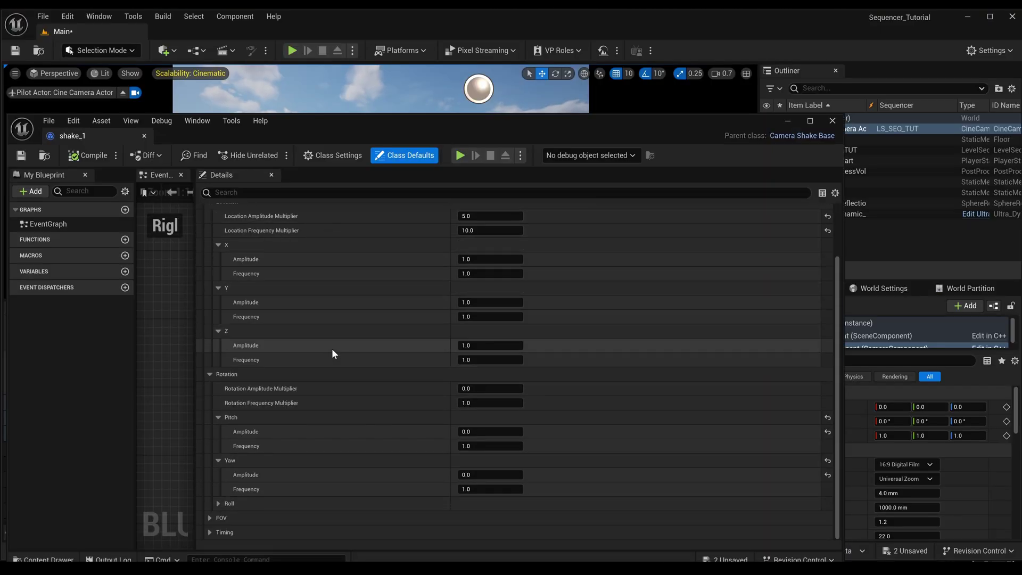
left_click(210, 533)
scroll(242, 530, "down", 2)
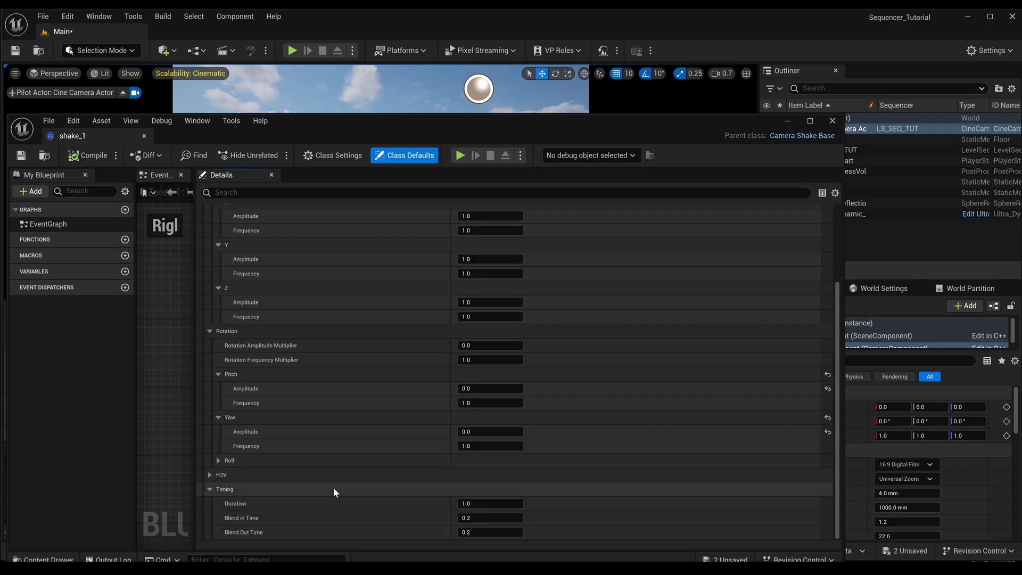
left_click(480, 505)
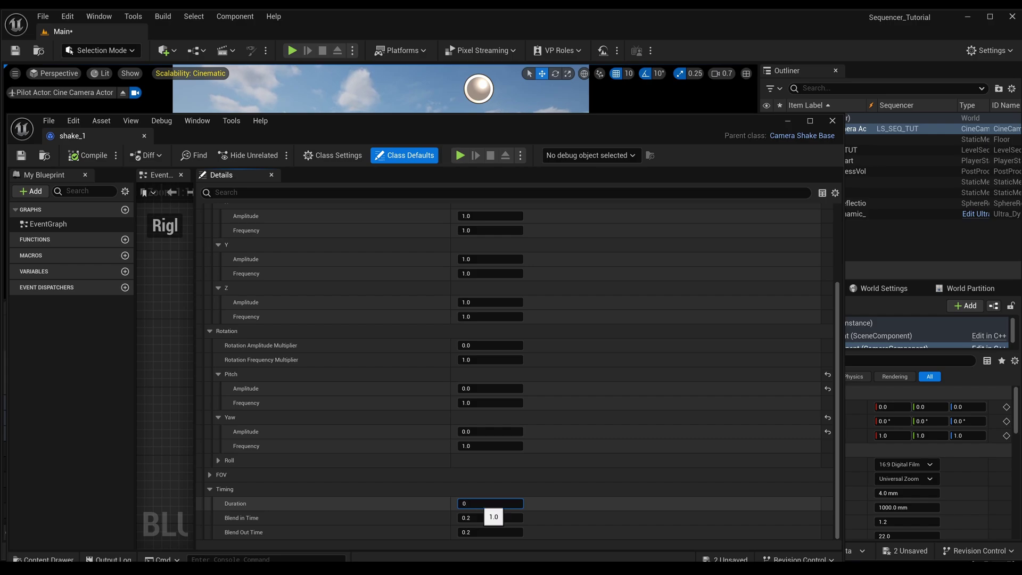
key("Return")
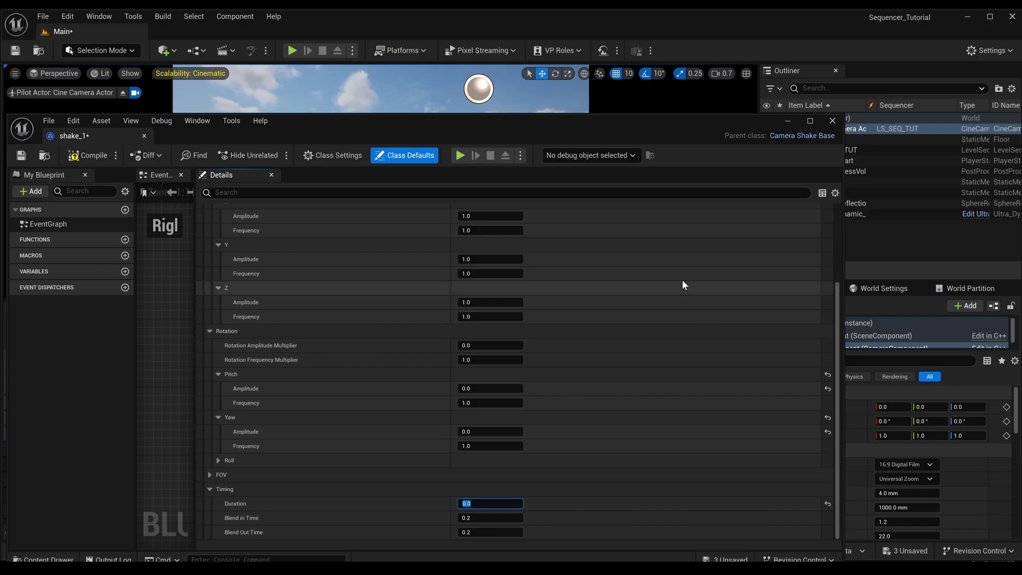
left_click(85, 155)
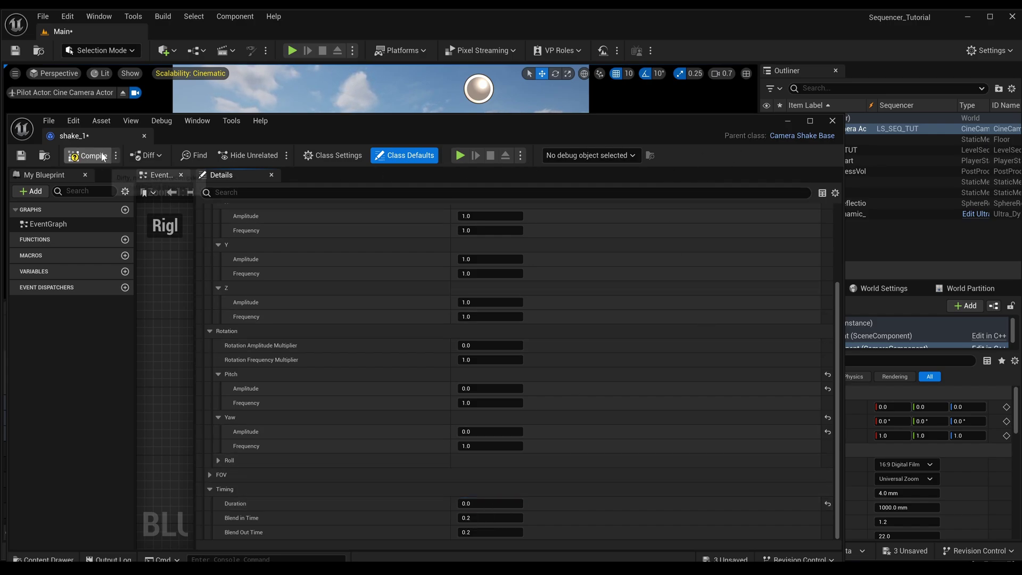
- Recompile shake_1, stretch the shake_1_C section to frames 0–144, and play the shot
left_click(21, 155)
left_click(787, 121)
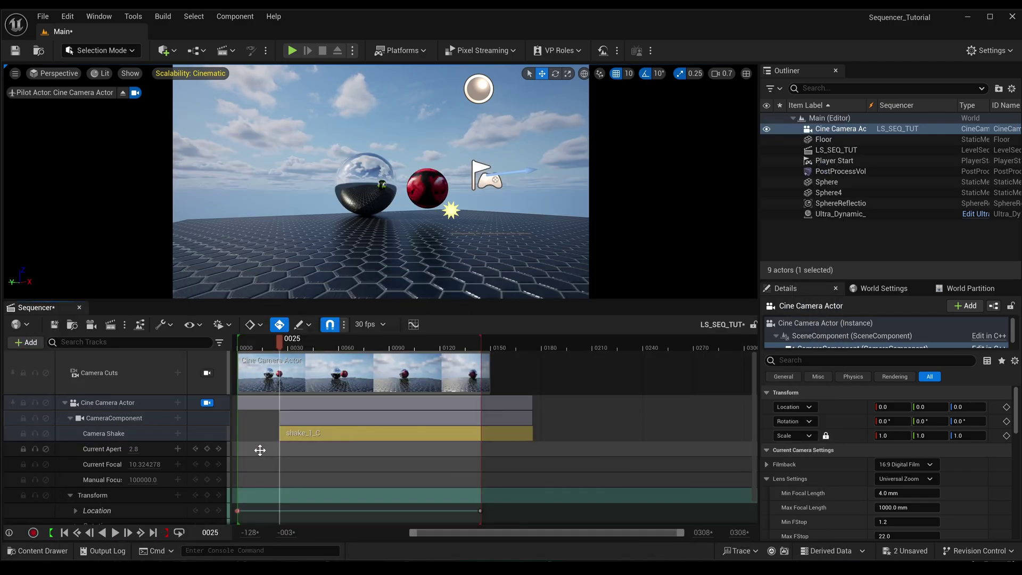
left_click_drag(421, 432, 315, 436)
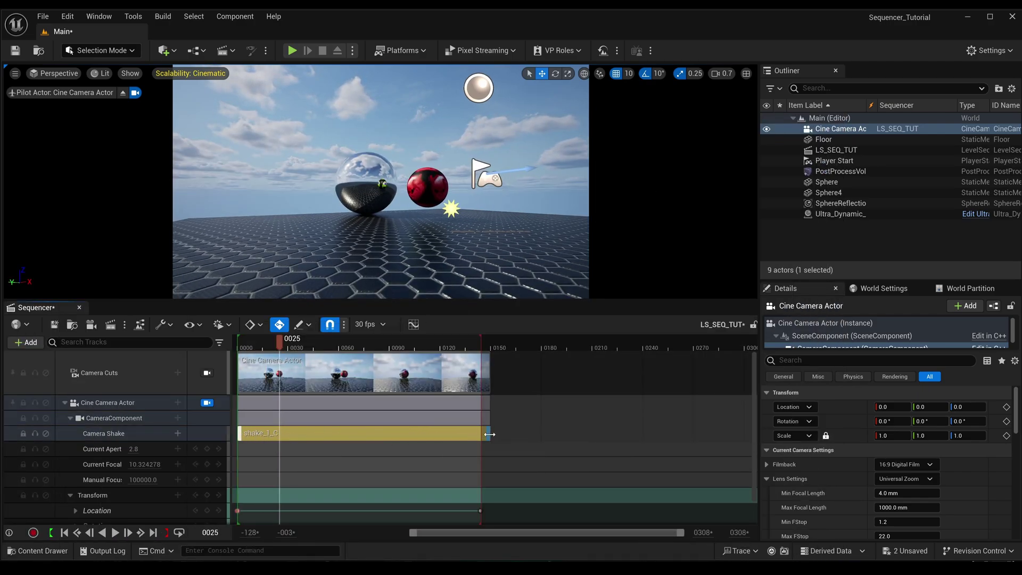
mouse_move(487, 433)
left_mouse_down()
mouse_move(564, 433)
mouse_move(452, 434)
mouse_move(558, 434)
mouse_move(480, 437)
left_mouse_up()
key("space")
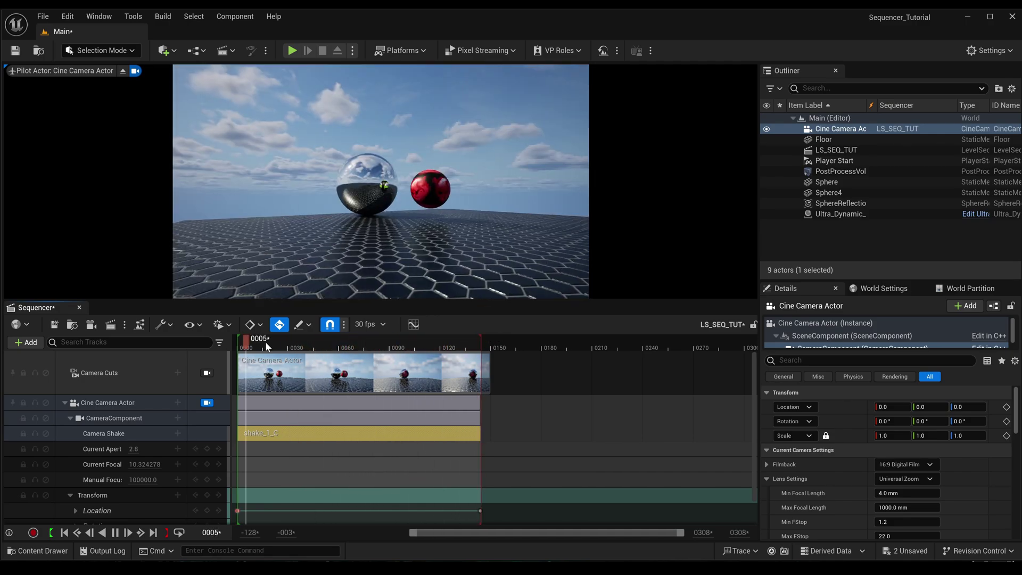
key("space")
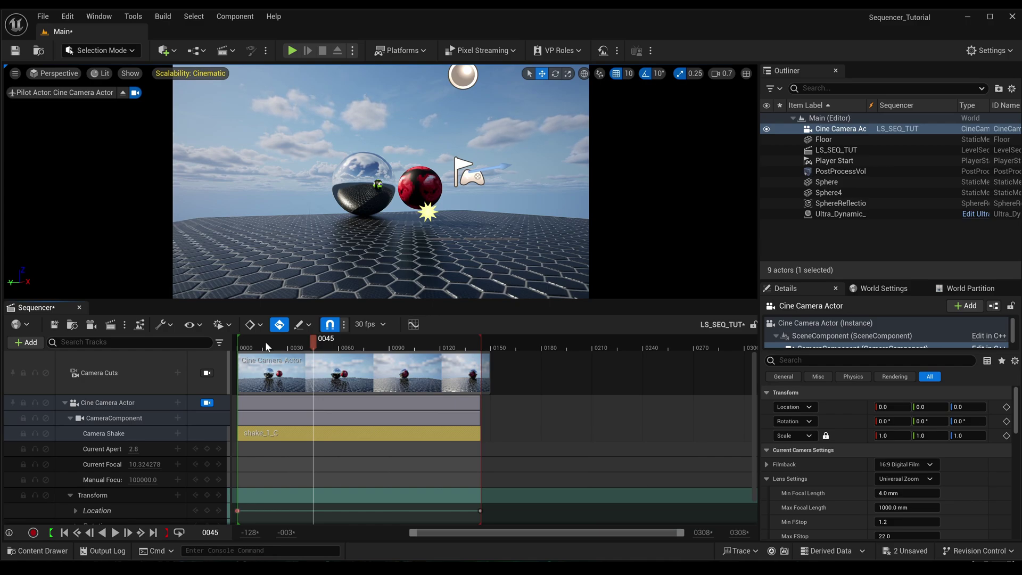
- Run a first Bake Transform on the Camera Shake track and review the resulting keys
left_click(114, 432)
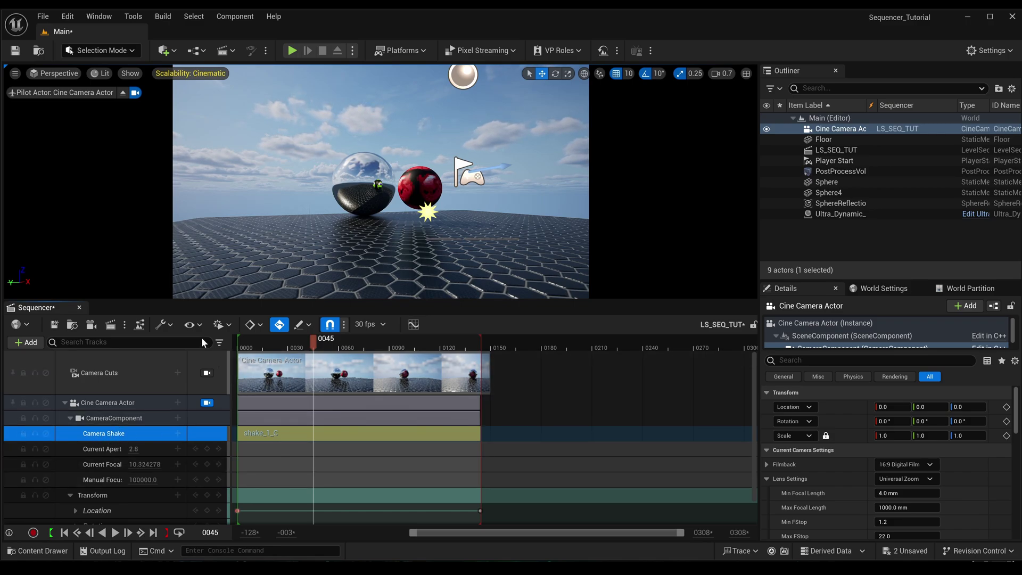
left_click(171, 324)
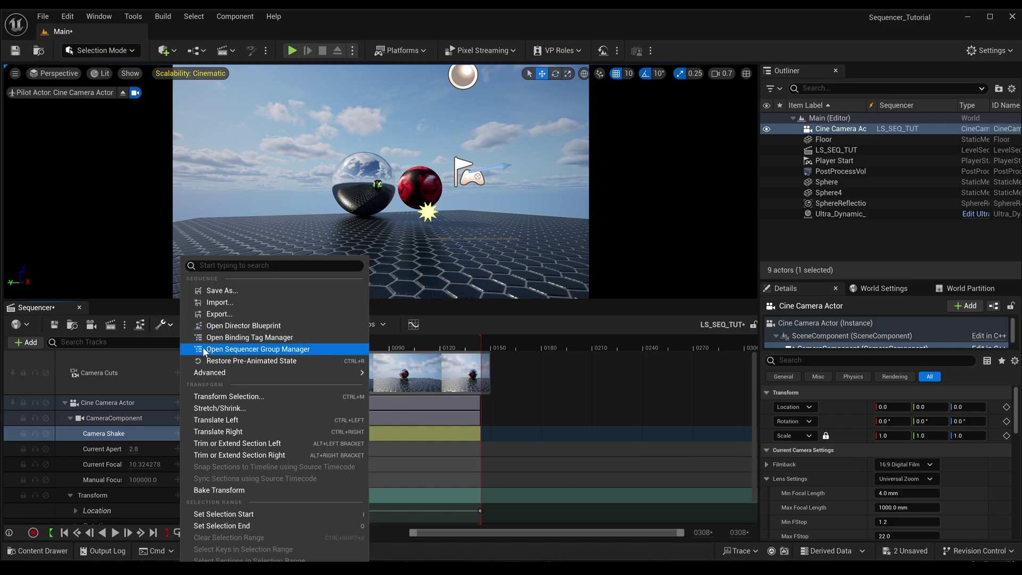
left_click(228, 490)
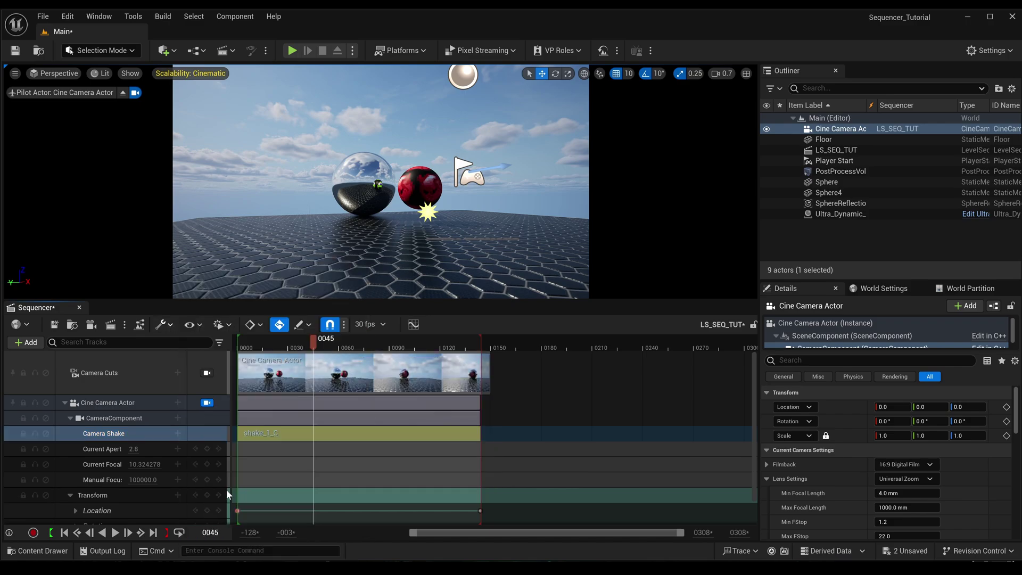
left_click_drag(234, 468, 232, 354)
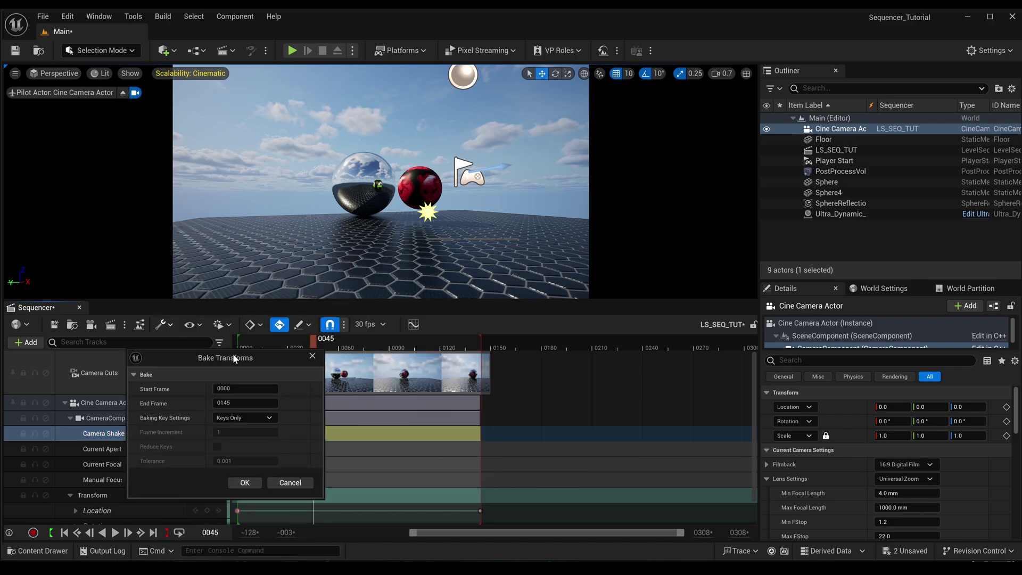
left_click(258, 416)
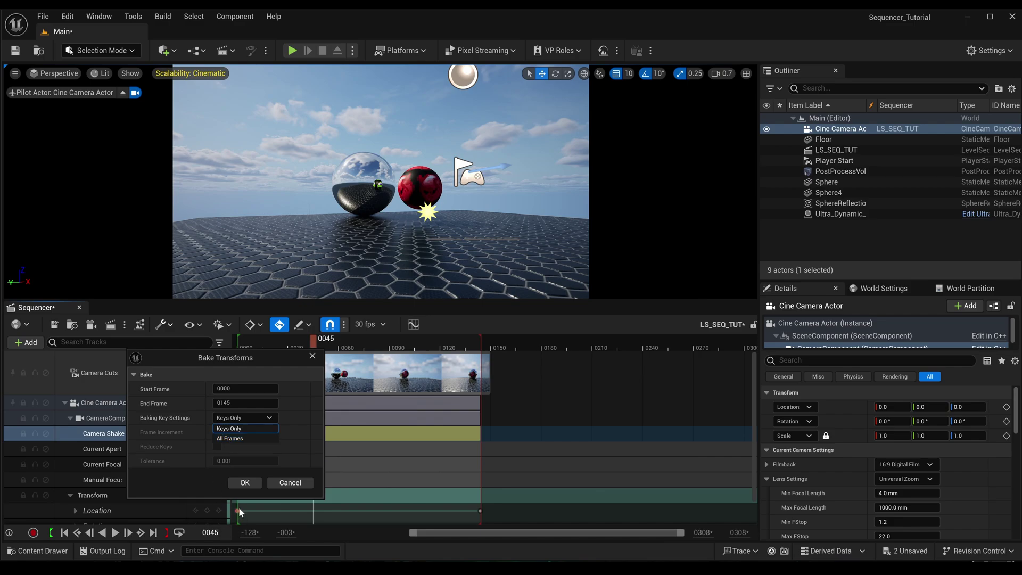
left_click(254, 484)
scroll(283, 467, "down", 1)
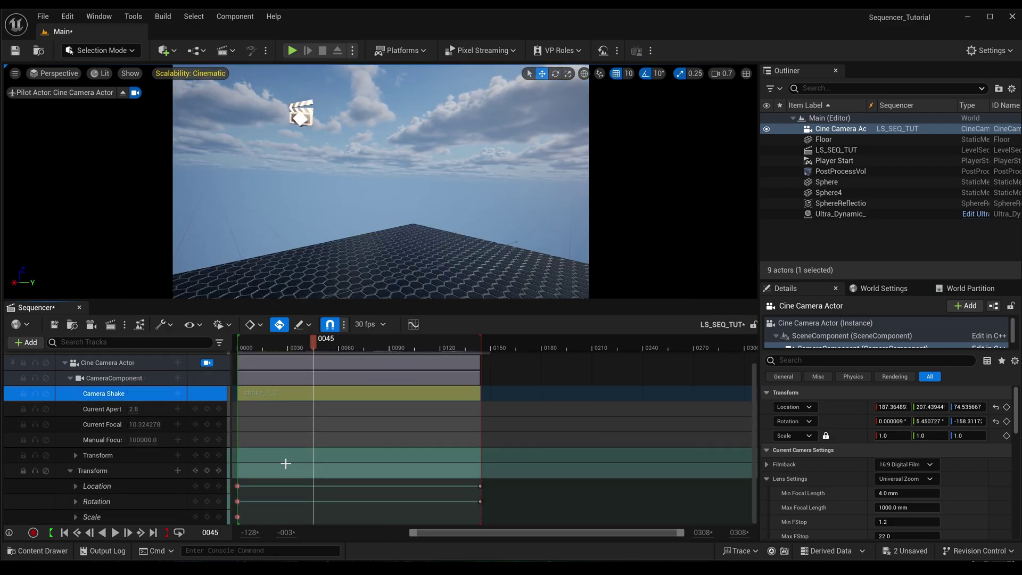
scroll(286, 463, "up", 1)
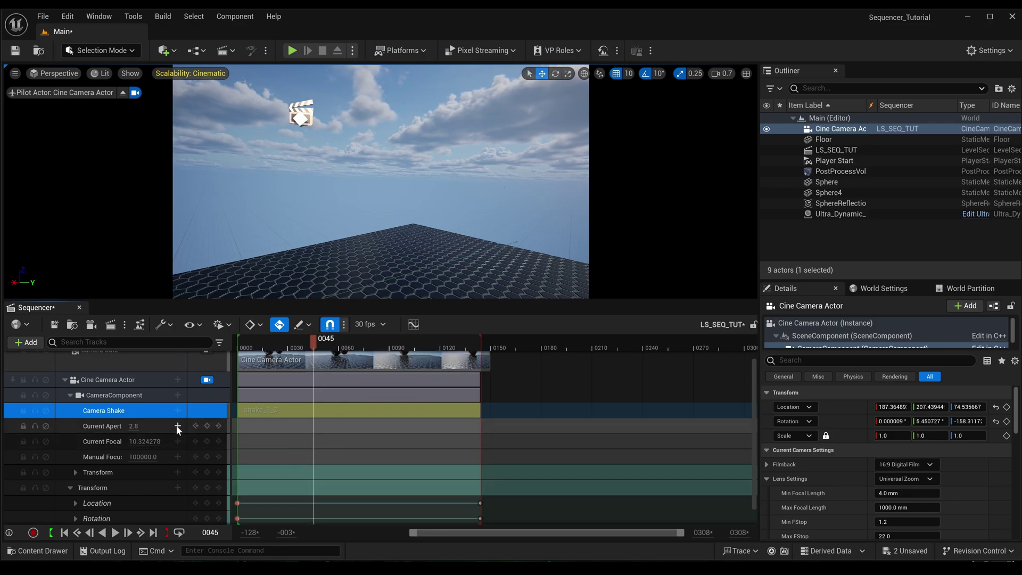
scroll(315, 448, "down", 1)
- Undo that bake and re-bake the transform with Baking Key Settings set to All Frames
key("ctrl+z")
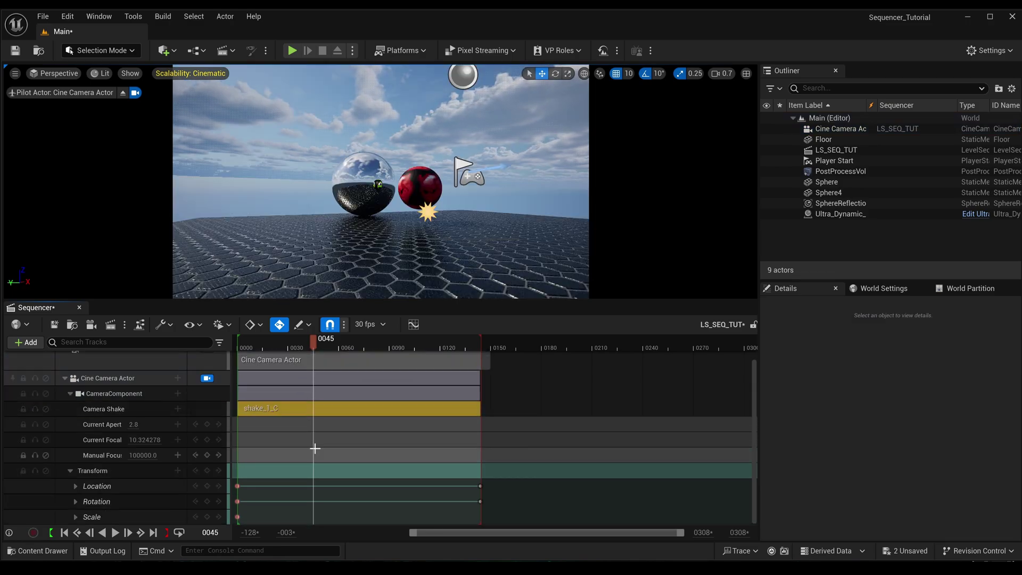
left_click(135, 409)
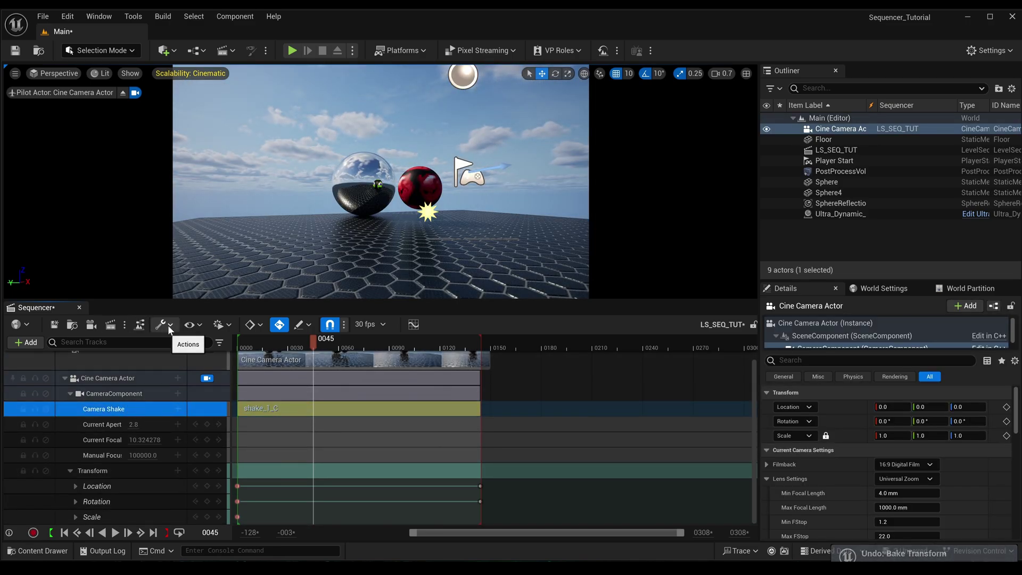
left_click(133, 326)
left_click(228, 485)
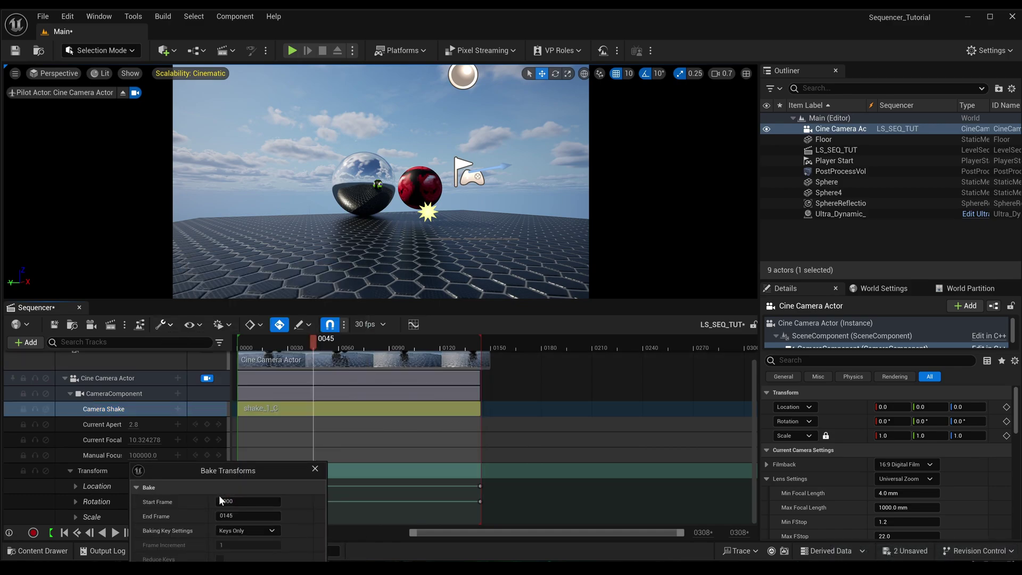
left_click(248, 531)
left_click(245, 551)
left_click_drag(260, 468, 243, 353)
left_click(231, 478)
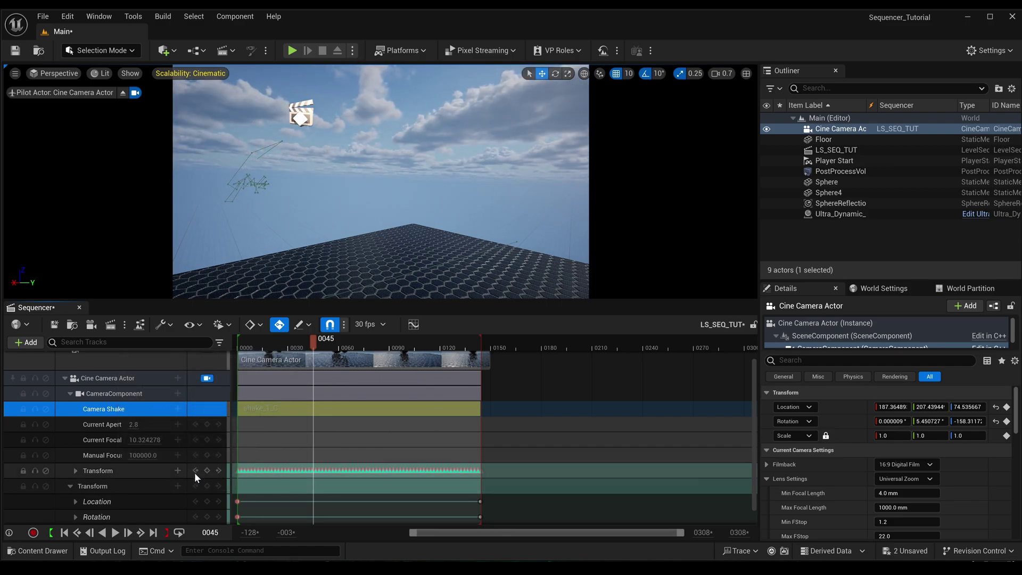
- Expand the baked Transform track to show the X, Y, Z and Roll, Pitch, Yaw channels
left_click(75, 471)
scroll(265, 494, "down", 2)
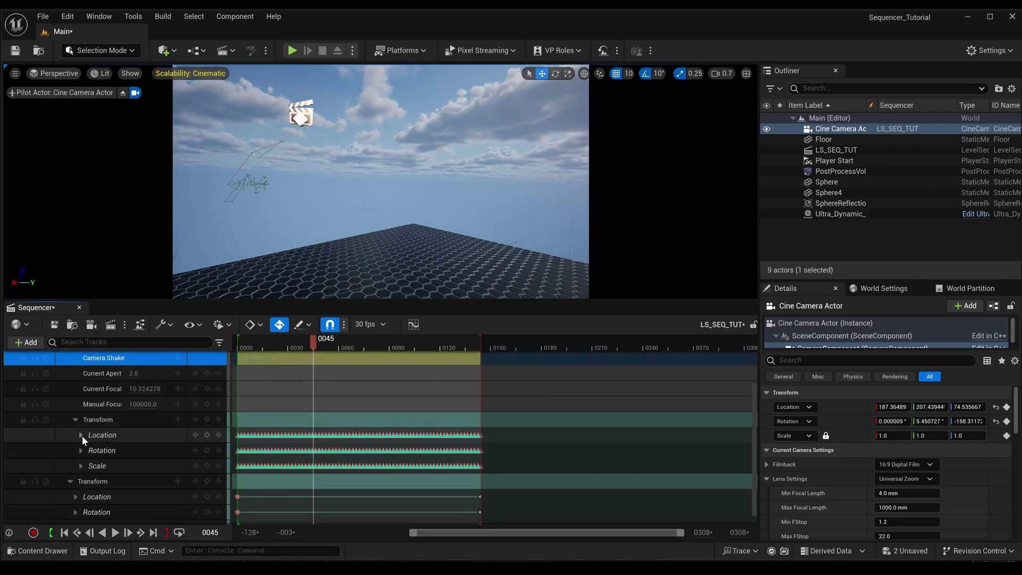
left_click(81, 435)
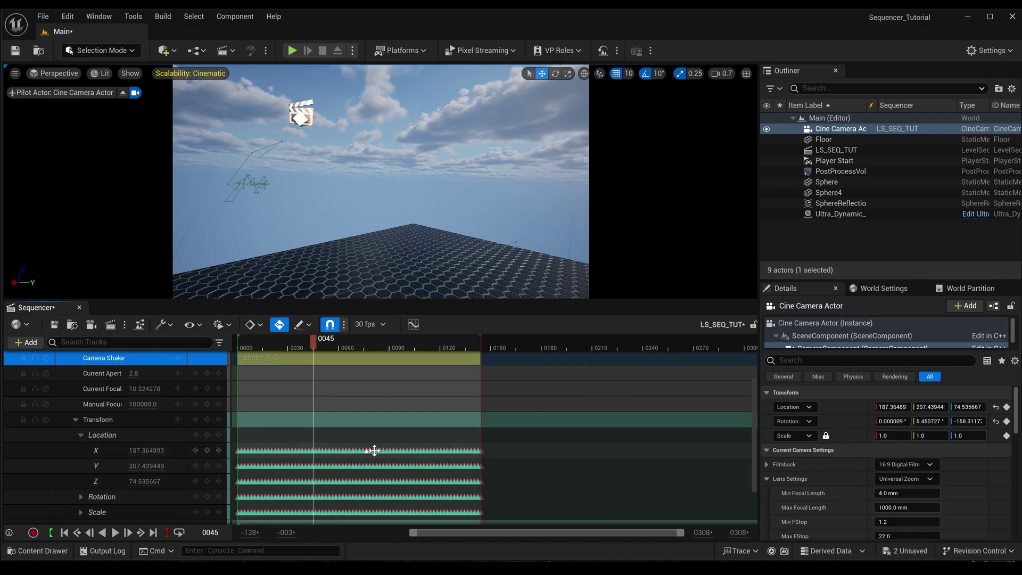
left_click(81, 497)
scroll(345, 483, "down", 3)
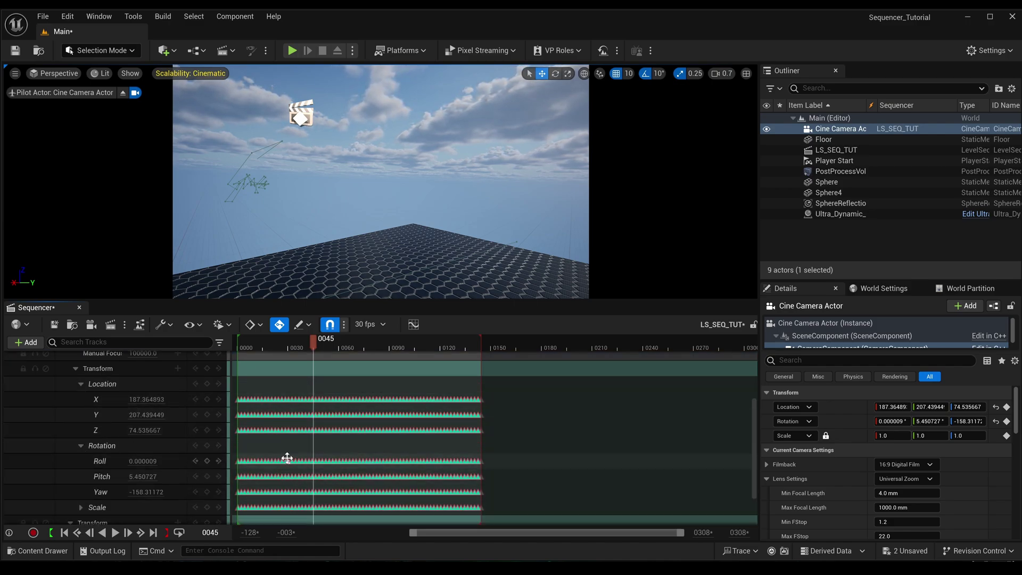
scroll(321, 471, "up", 1, "ctrl")
scroll(321, 472, "up", 10, "ctrl")
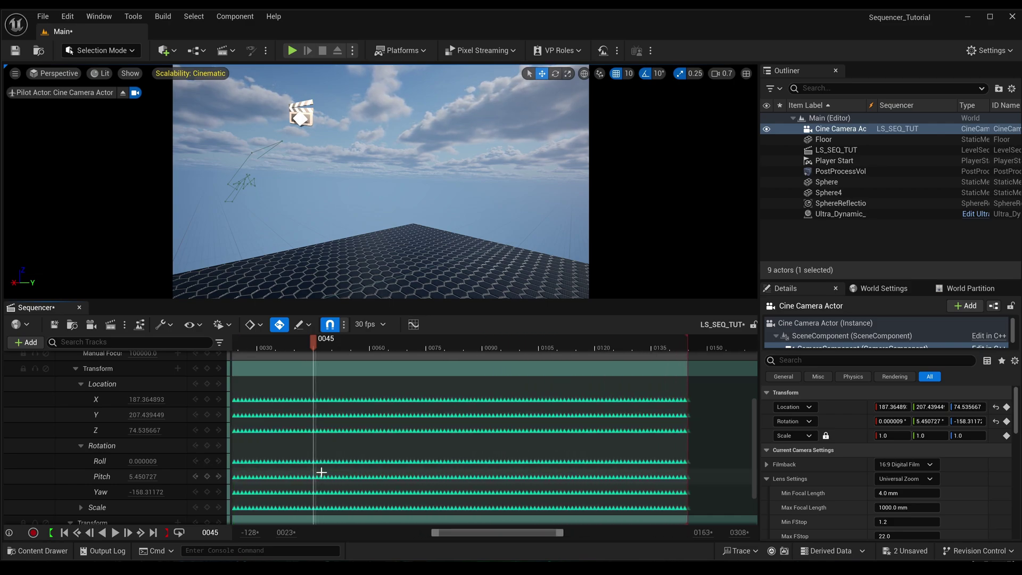
scroll(321, 472, "up", 3, "ctrl")
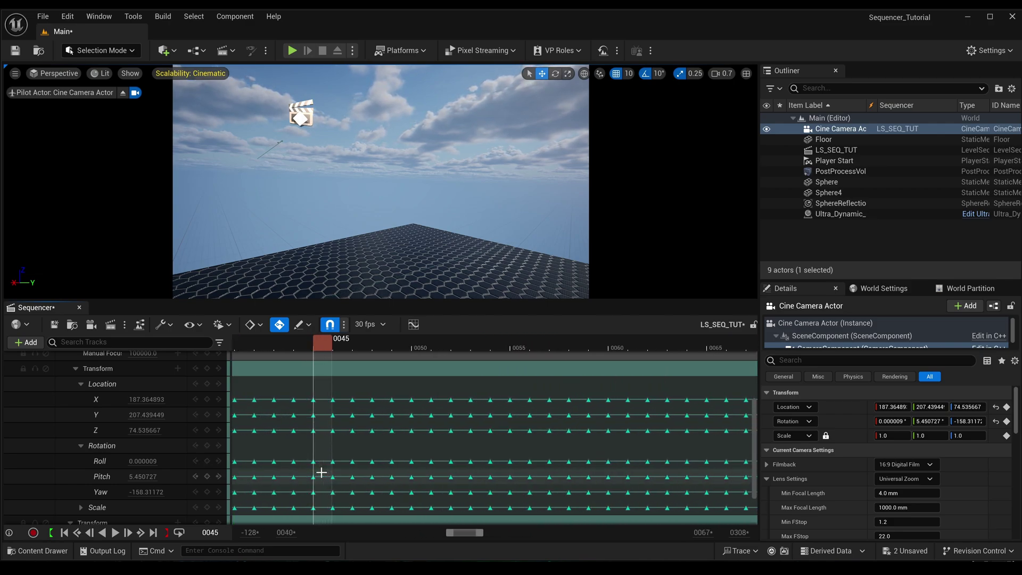
scroll(321, 471, "up", 3)
- Select the shake_1_C section to check its range, then scrub to preview the baked shake
left_click(321, 392)
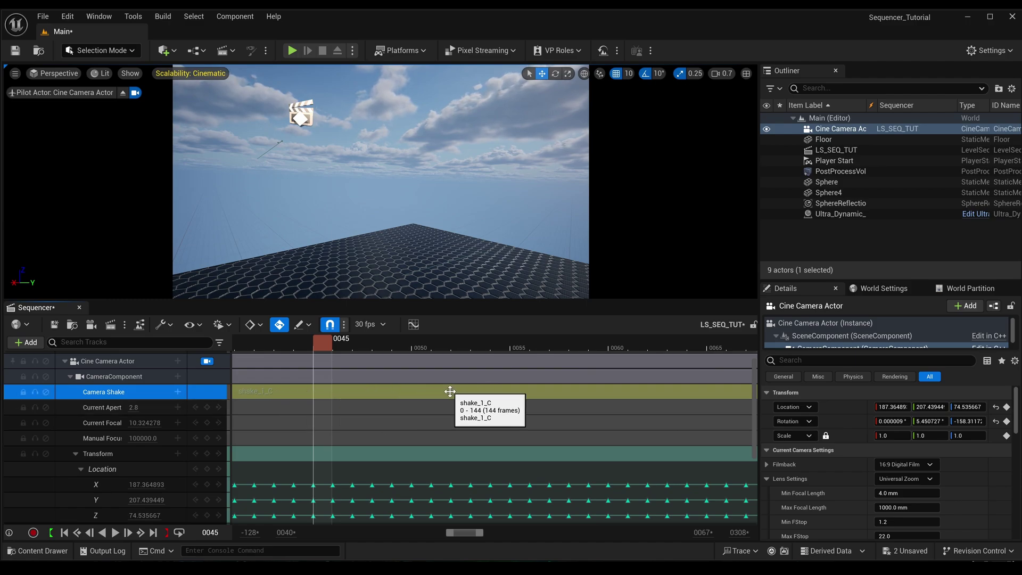
scroll(354, 446, "down", 3)
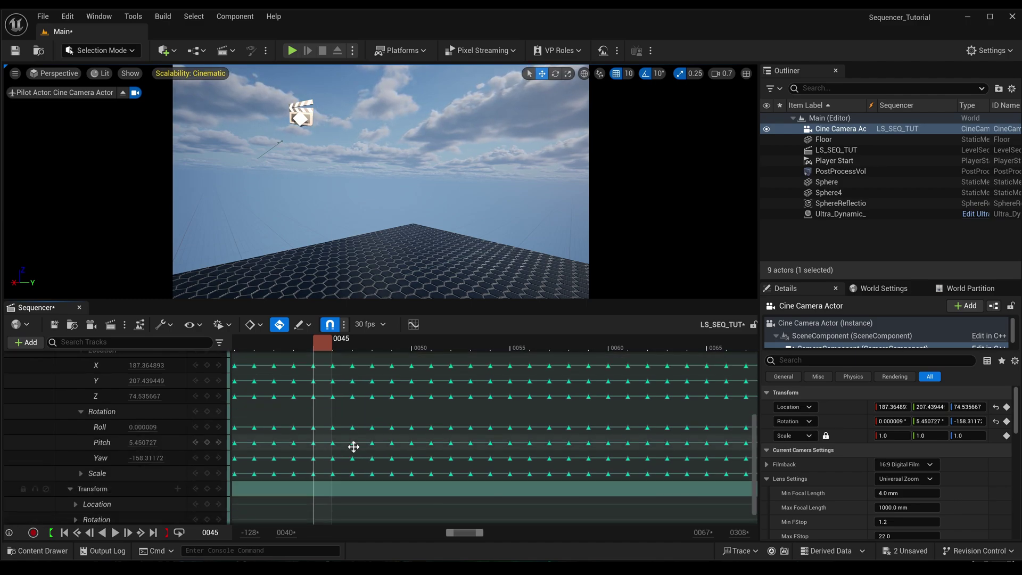
scroll(334, 494, "down", 1)
scroll(333, 495, "down", 5, "ctrl")
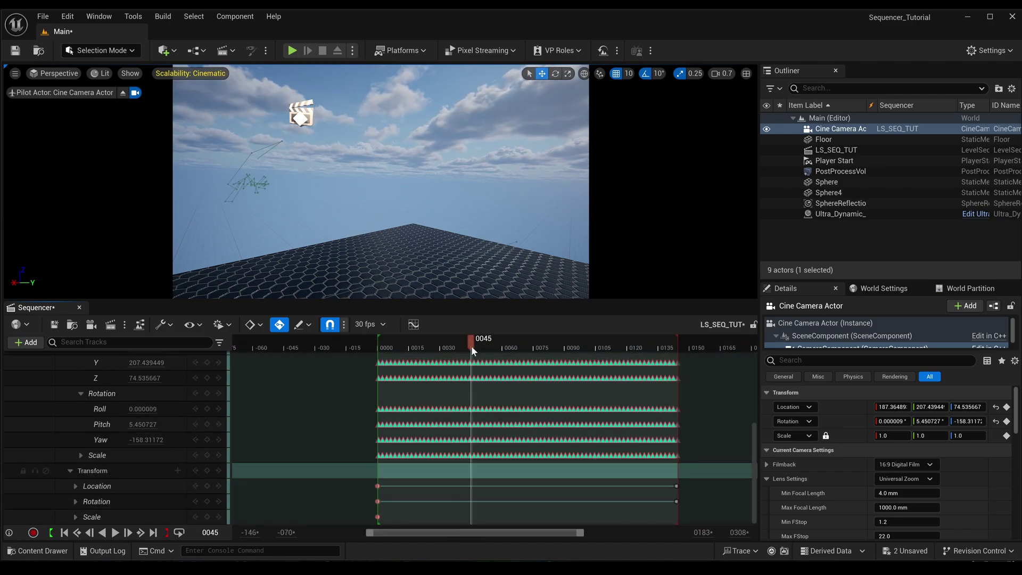
mouse_move(472, 346)
left_mouse_down()
mouse_move(599, 343)
mouse_move(429, 350)
mouse_move(608, 343)
mouse_move(390, 349)
mouse_move(614, 341)
mouse_move(455, 344)
left_mouse_up()
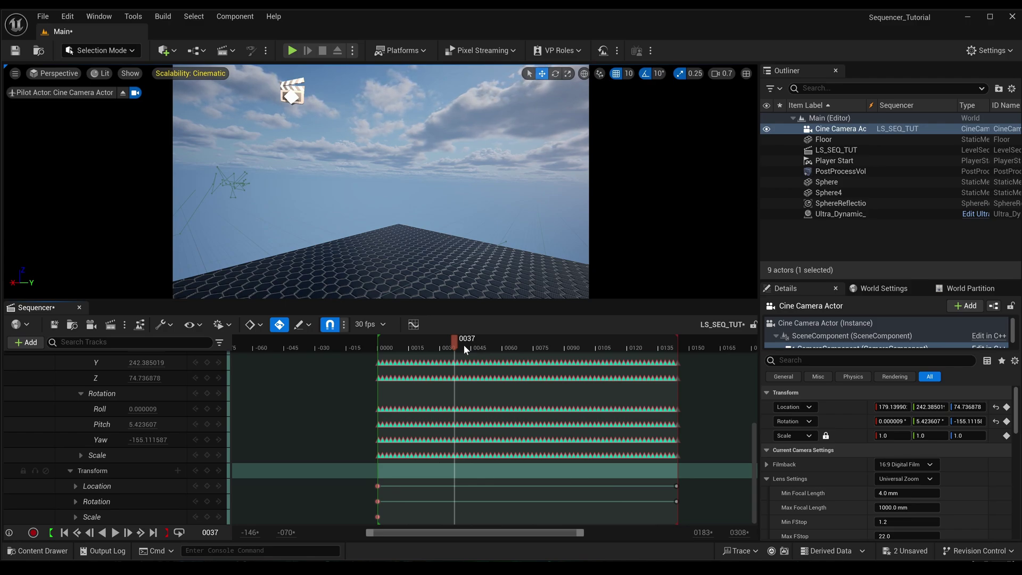
scroll(412, 473, "down", 4, "ctrl")
scroll(413, 468, "up", 2)
- Undo the transform bake and delete the Camera Shake track
scroll(412, 456, "up", 4)
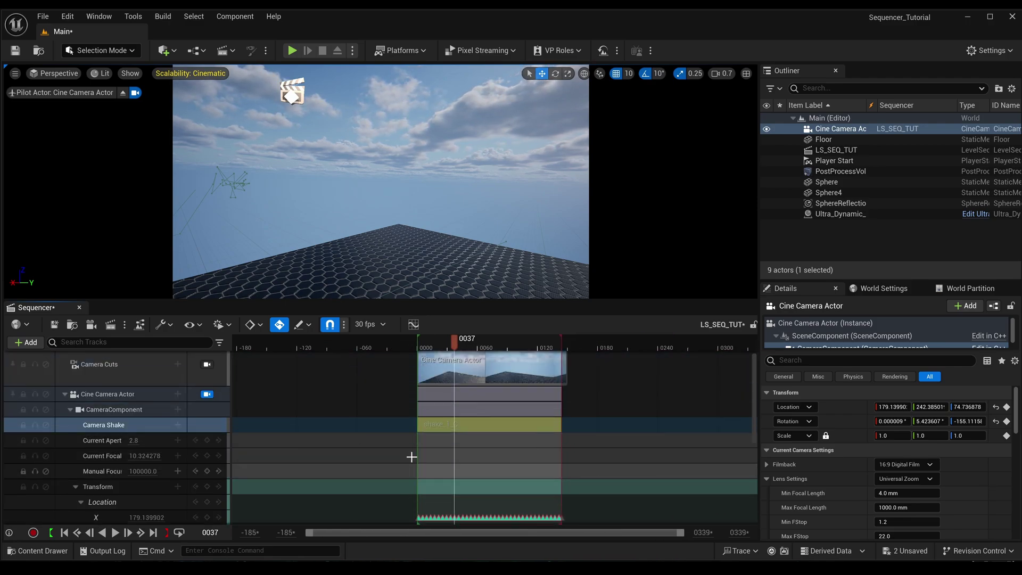
scroll(456, 435, "down", 5)
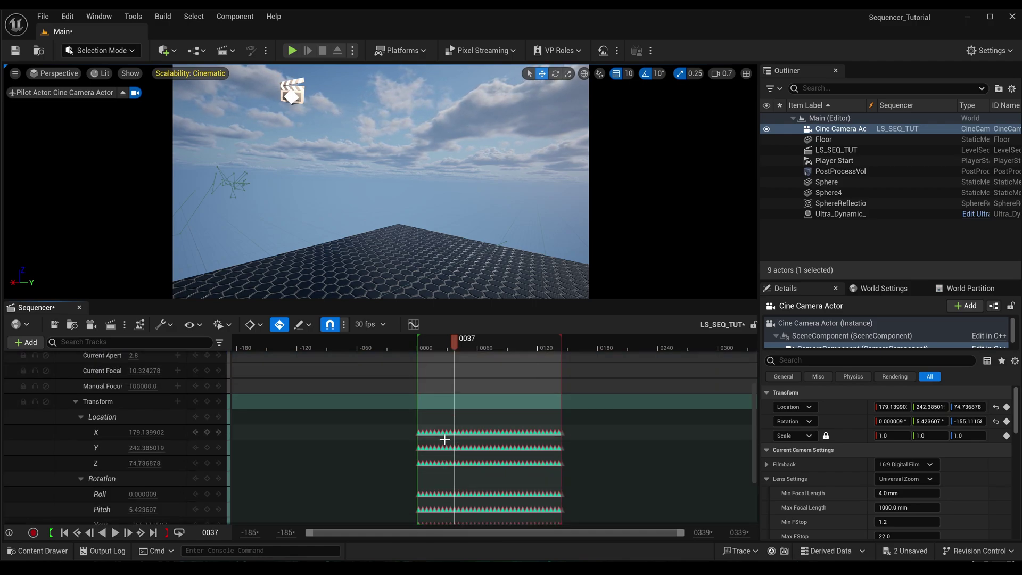
key("ctrl+z")
scroll(351, 452, "up", 2)
scroll(351, 451, "down", 2)
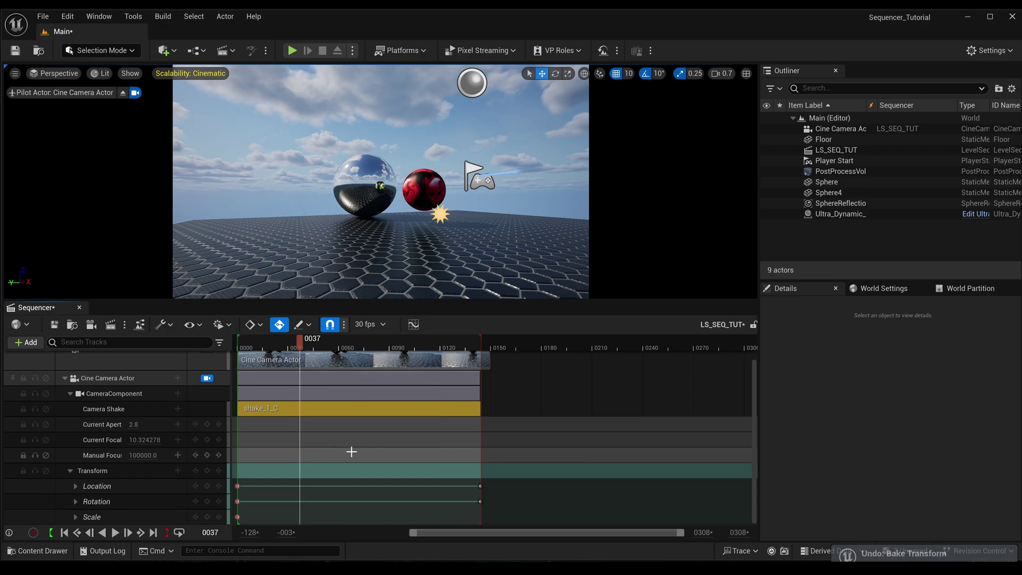
left_click(116, 410)
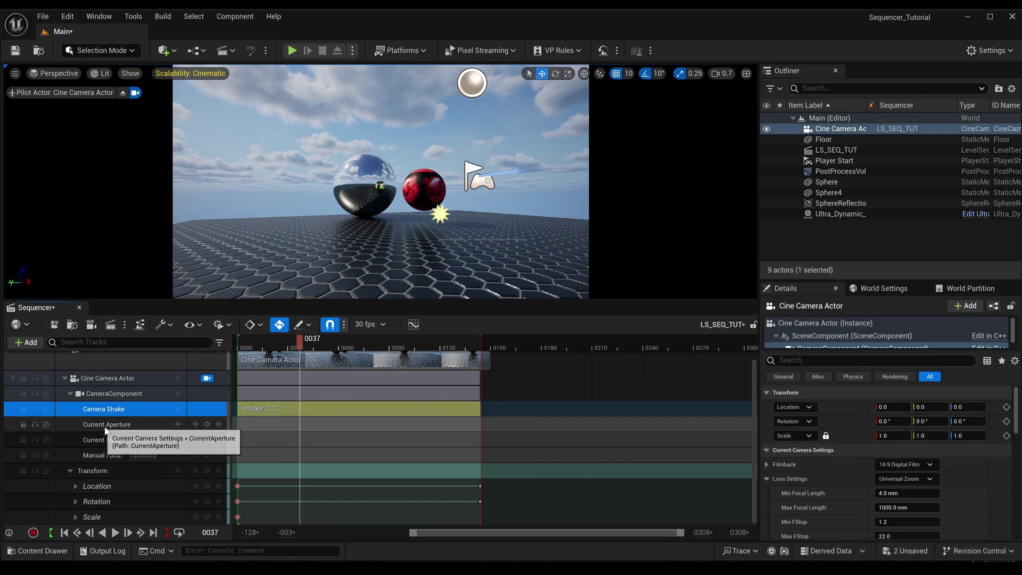
key("Delete")
- Collapse the Cine Camera Actor track and leave it selected
scroll(295, 436, "up", 1)
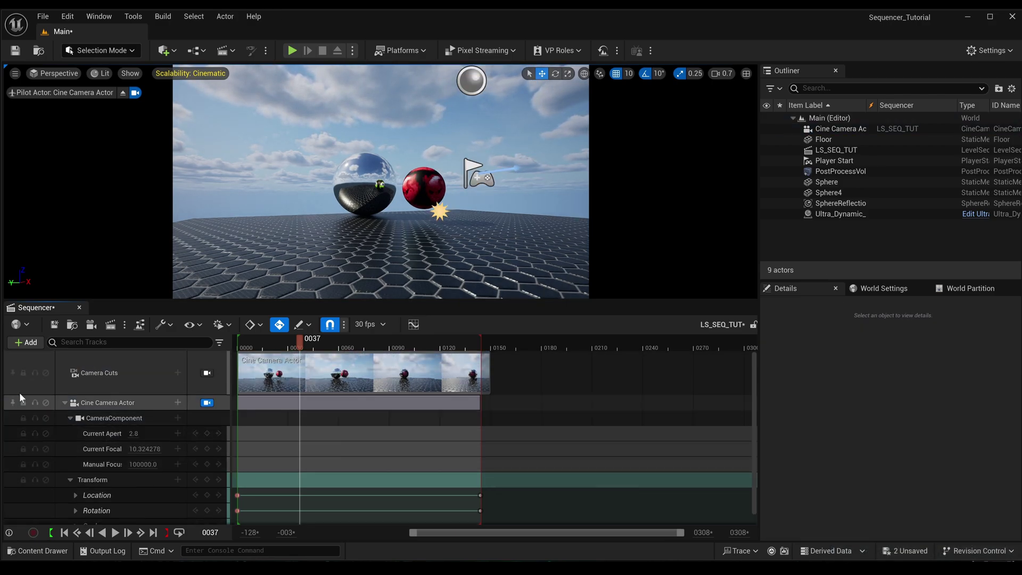
left_click(63, 403)
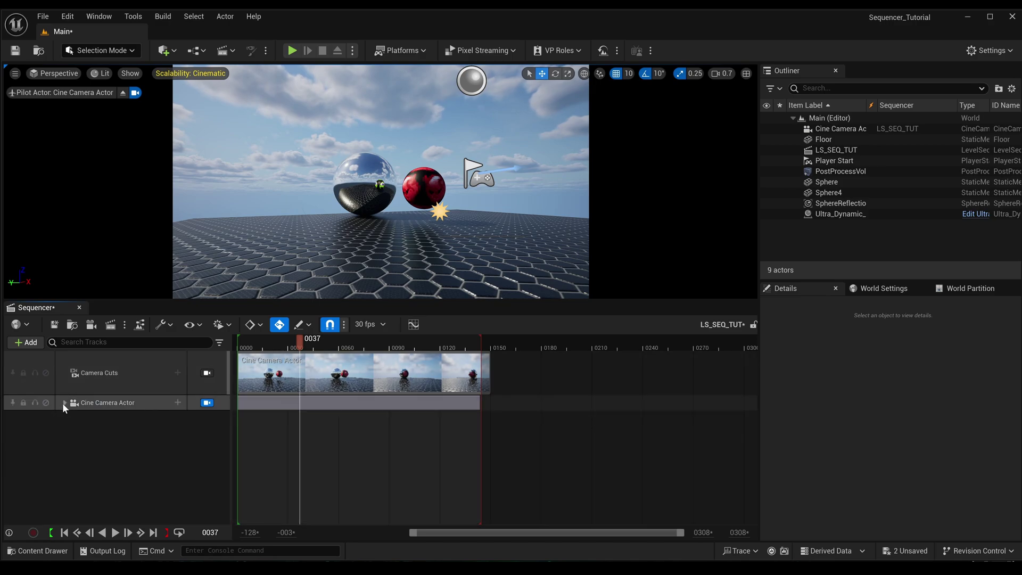
left_click(107, 407)
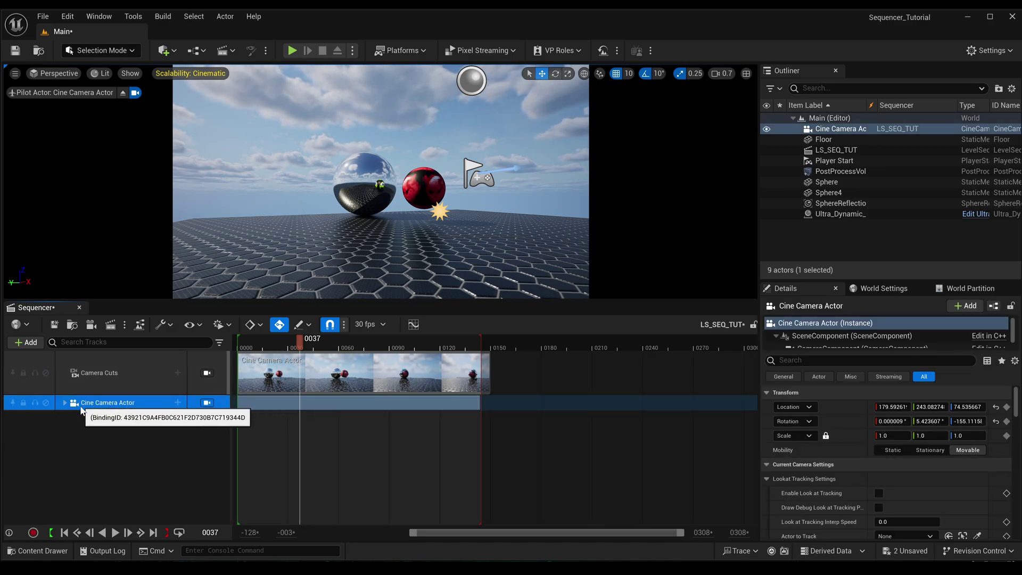
left_click(116, 407, "ctrl")
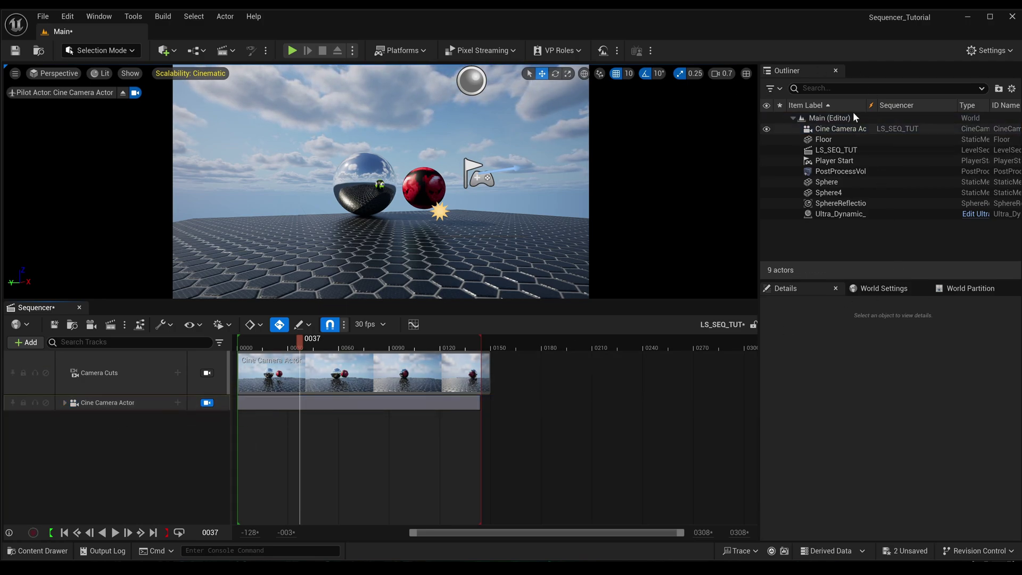
left_click(103, 406)
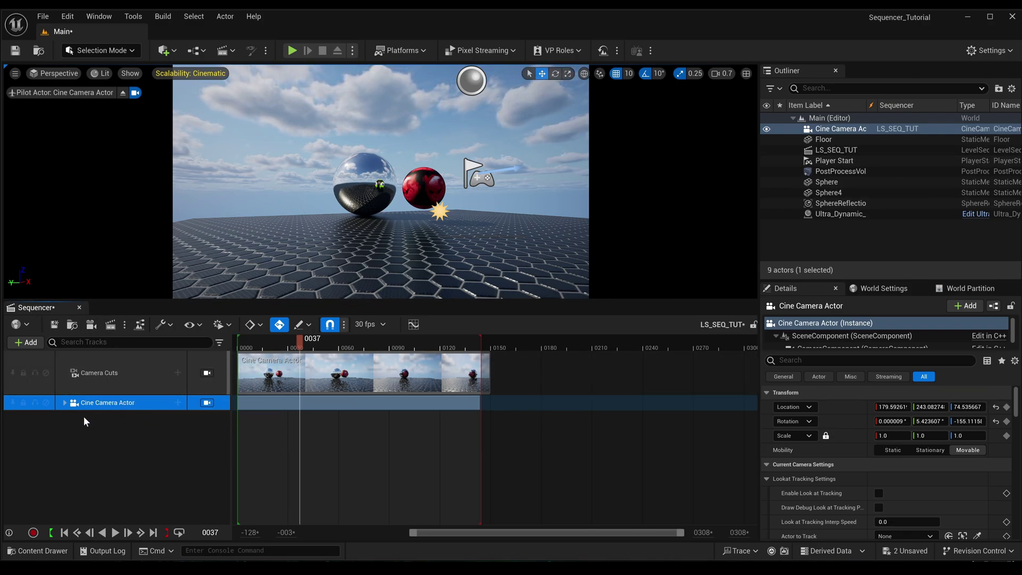
right_click(120, 409)
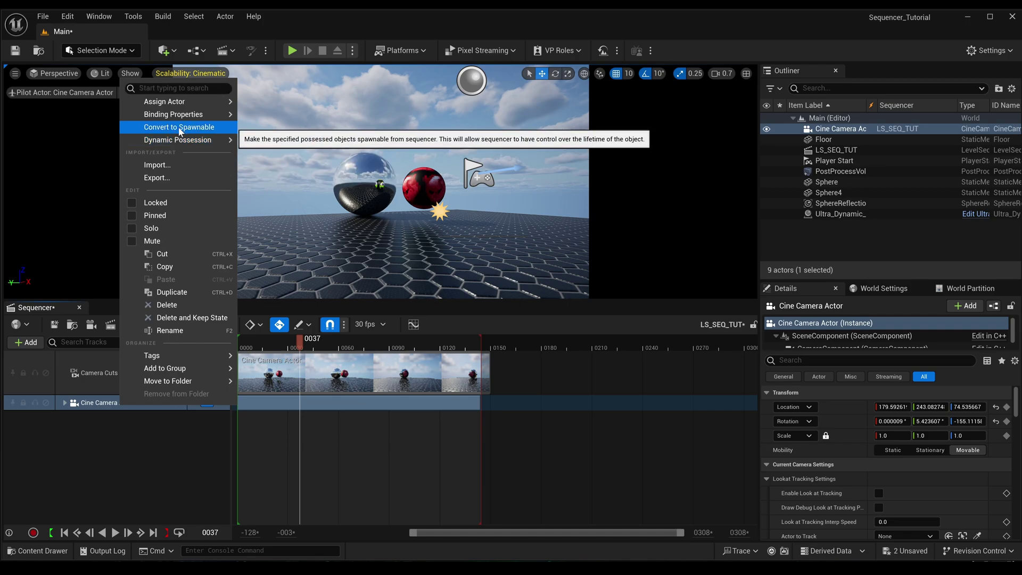
mouse_move(169, 142)
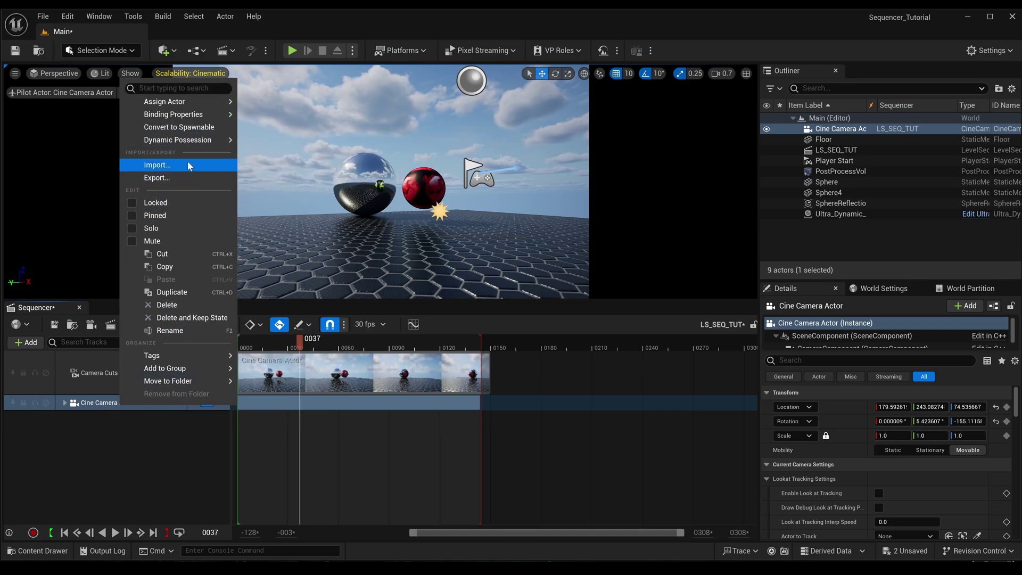
left_click(132, 408)
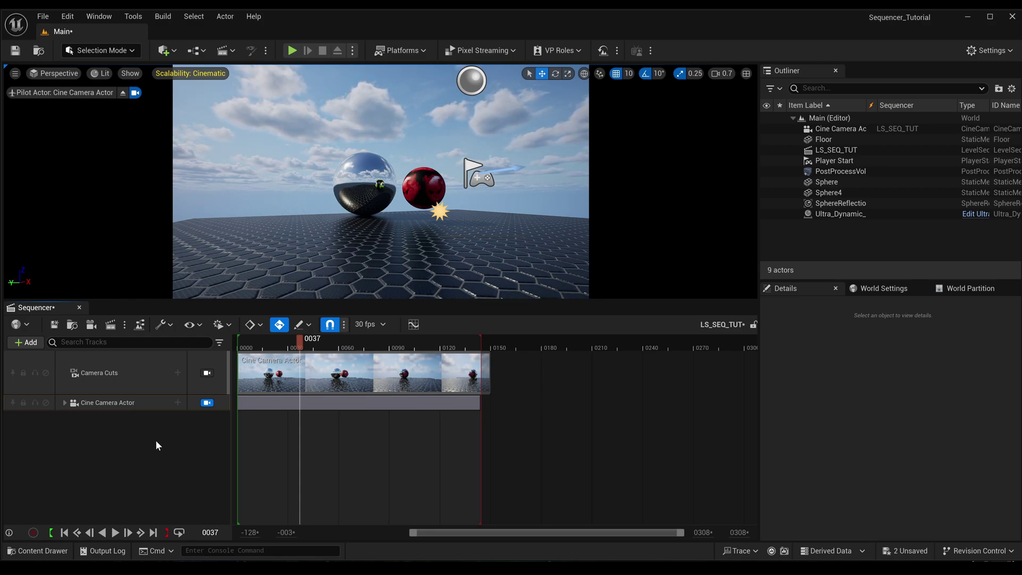
- With the Cine Camera Actor selected, add a second Cine Camera Actor from Quick Add > Cinematic
left_click(64, 402)
scroll(224, 456, "down", 1)
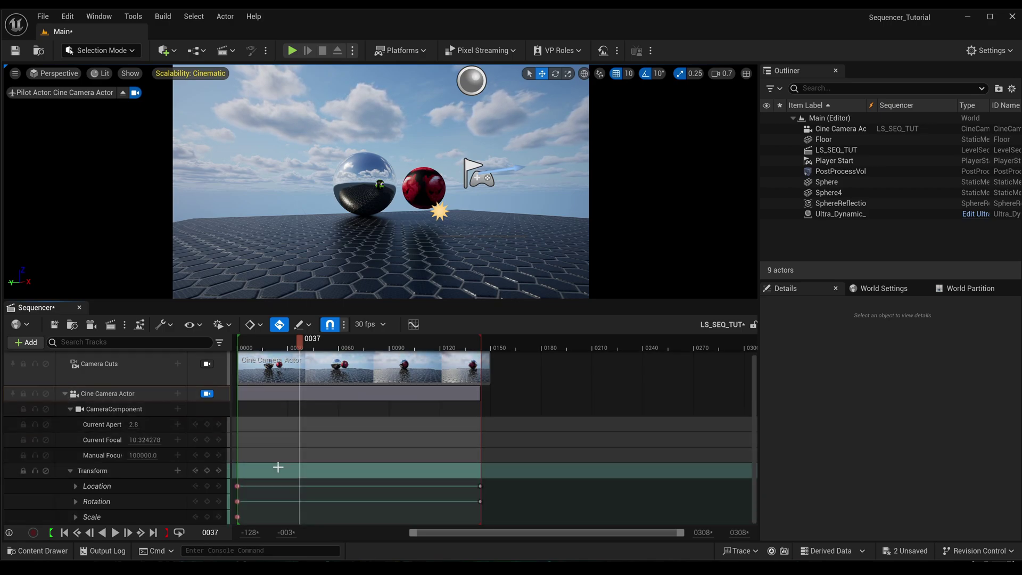
scroll(272, 436, "down", 2, "ctrl")
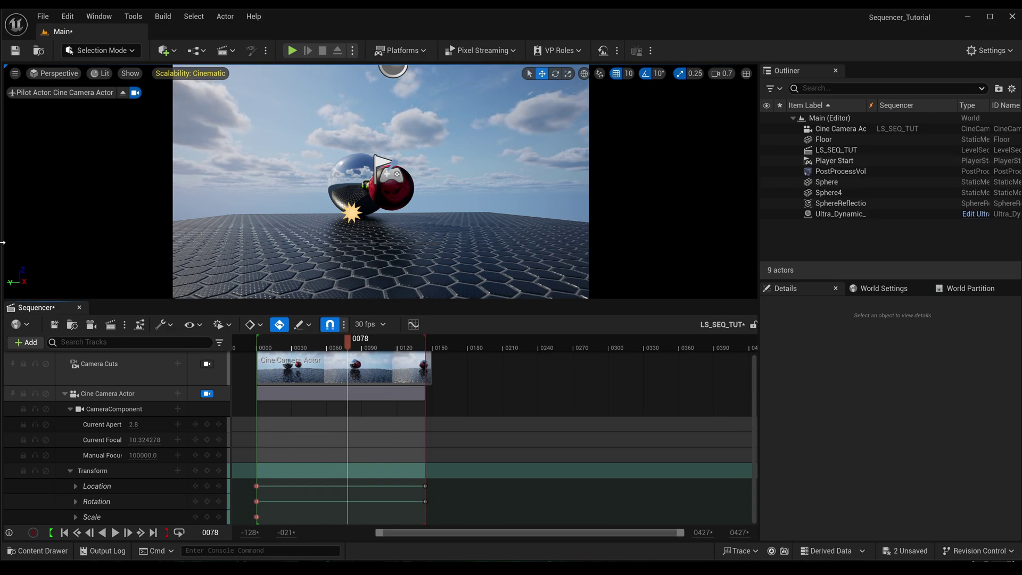
left_click(151, 393)
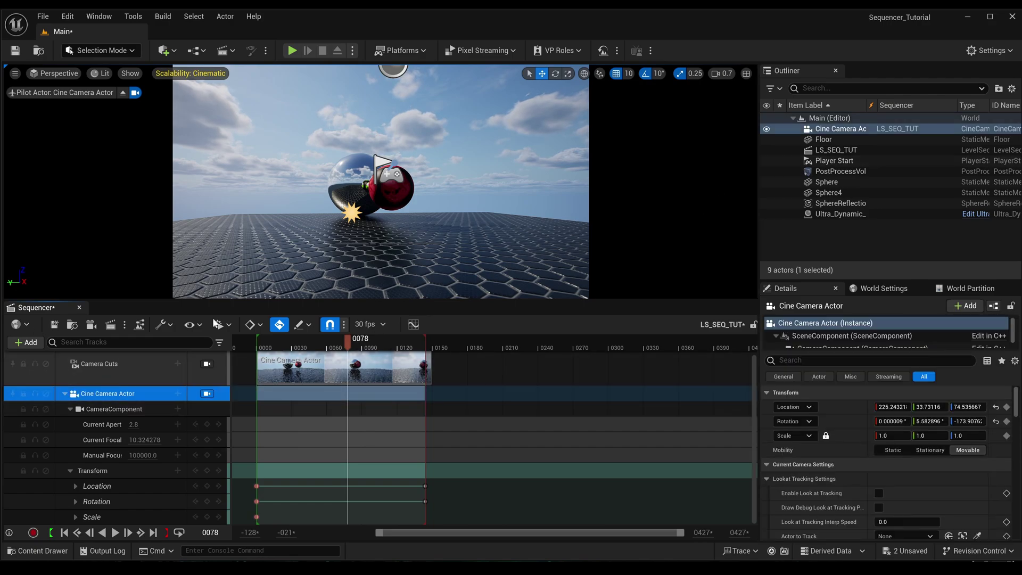
left_click(176, 52)
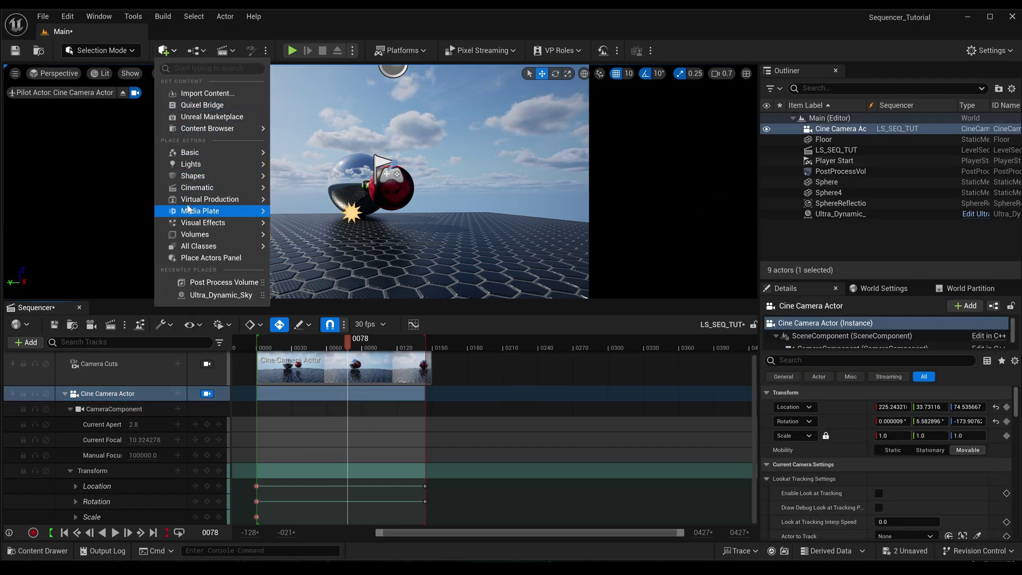
mouse_move(196, 192)
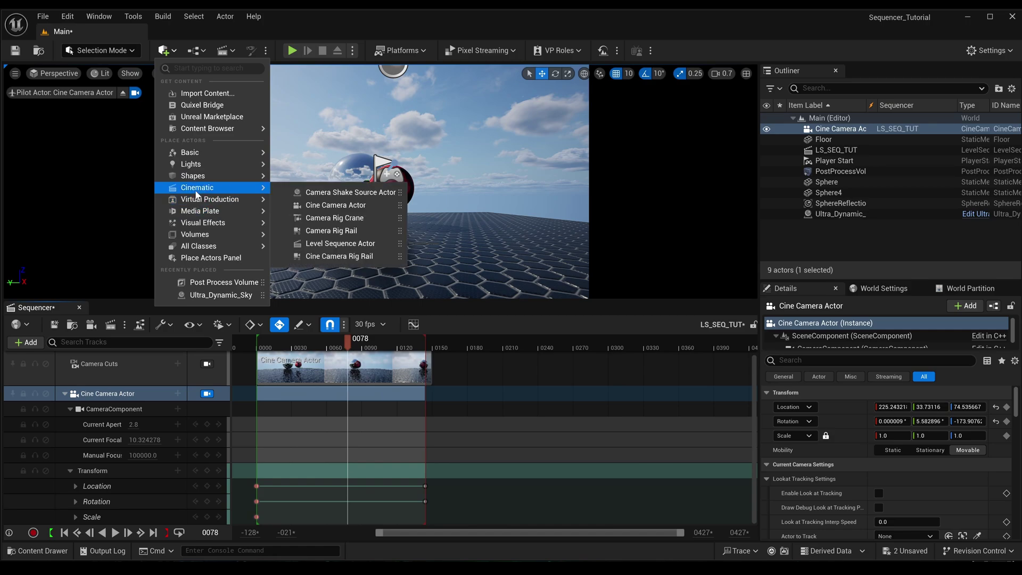
left_click(335, 205)
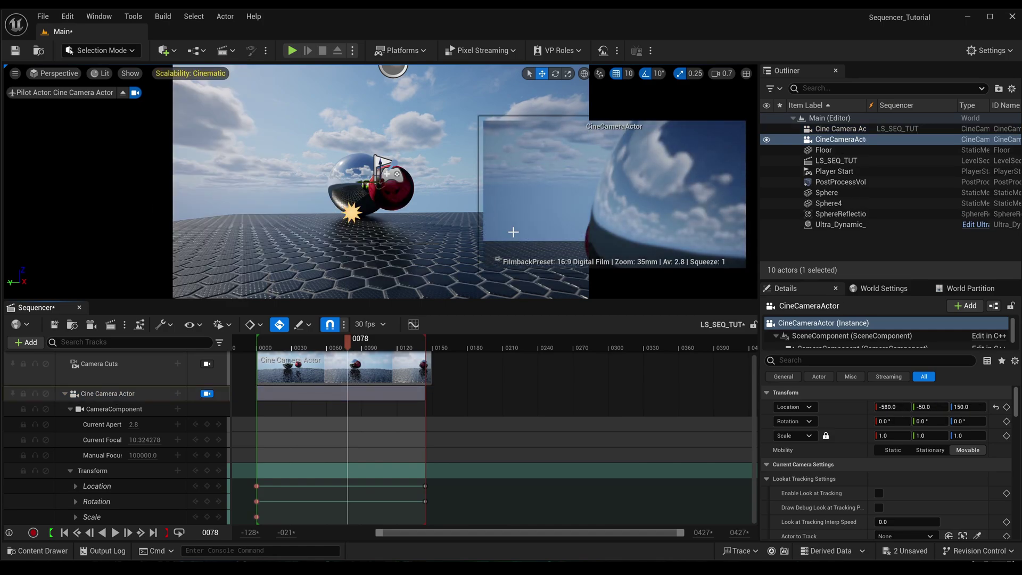
- Rename the new CineCameraActor to shake_camera and reset its Location to 0, 0, 0
right_click(839, 140)
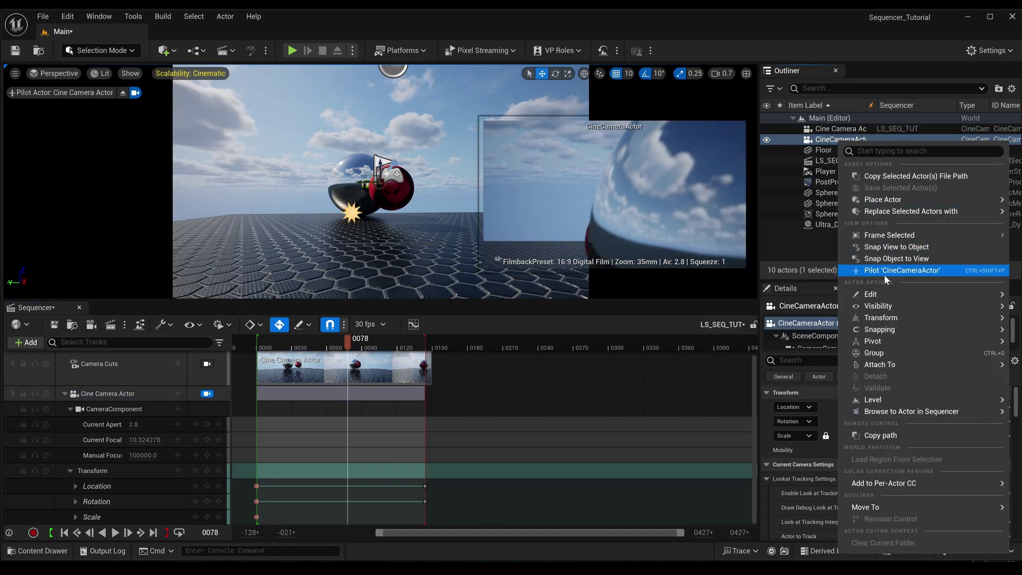
mouse_move(871, 294)
left_click(770, 356)
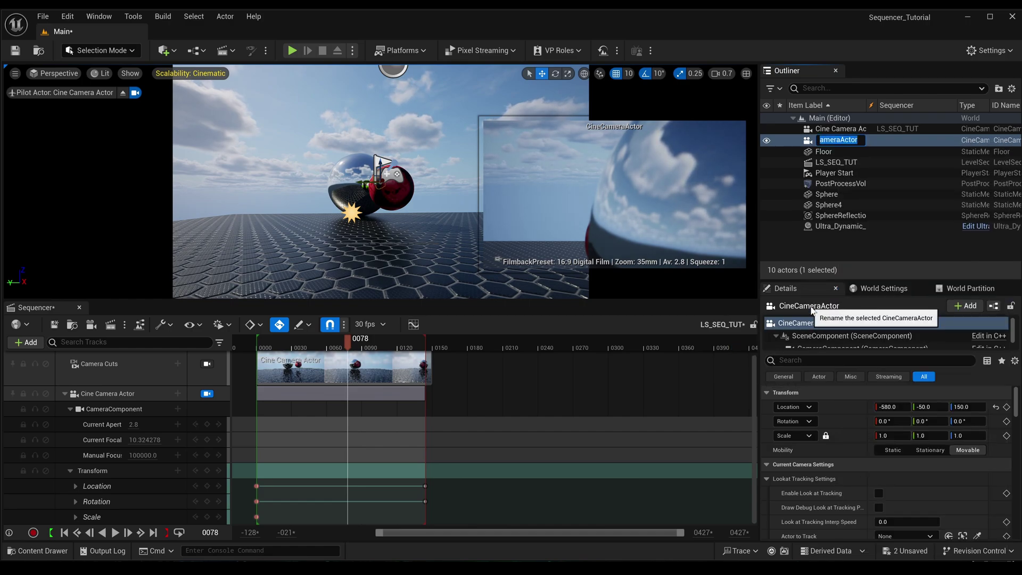
type("s")
type("hake_camera")
key("Return")
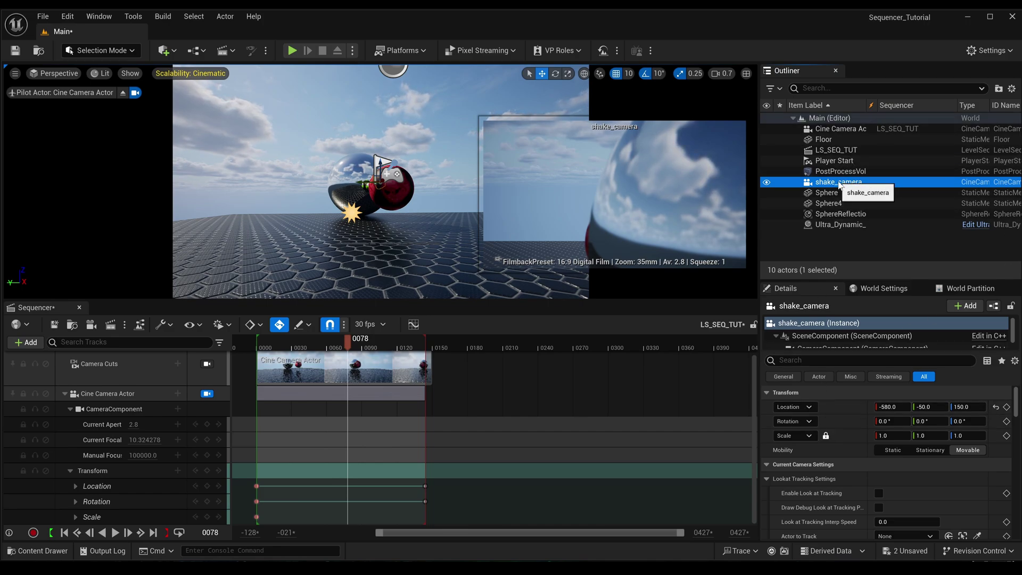
left_click(995, 407)
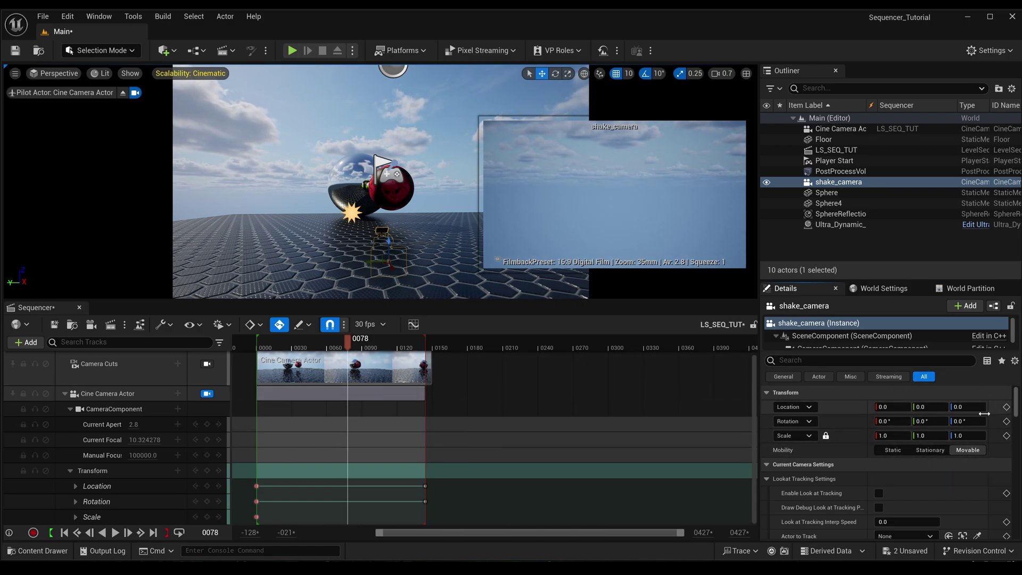
left_click(65, 394)
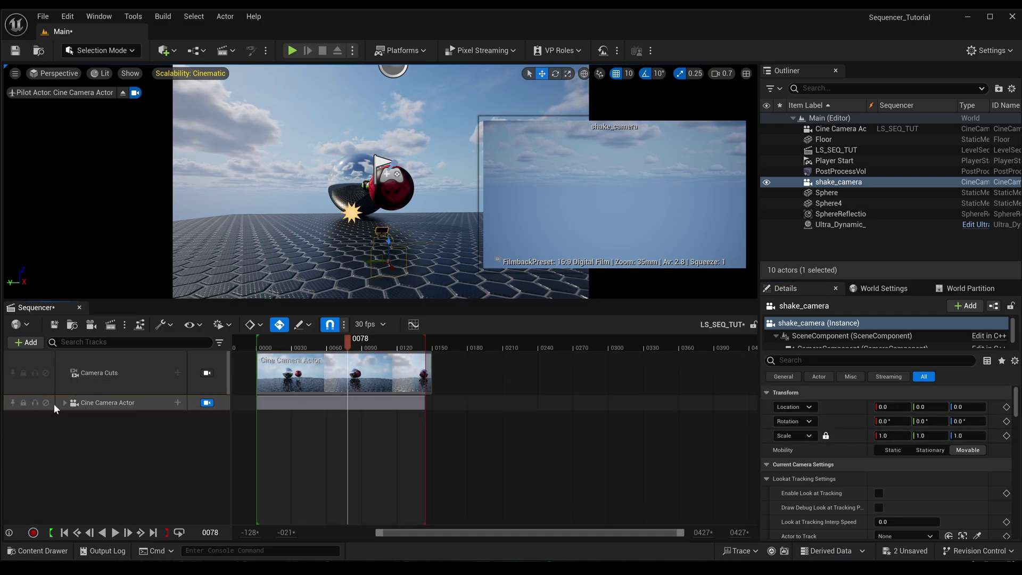
- Drag the Cine Camera Actor onto shake_camera in the Outliner, then select shake_camera
left_click(64, 403)
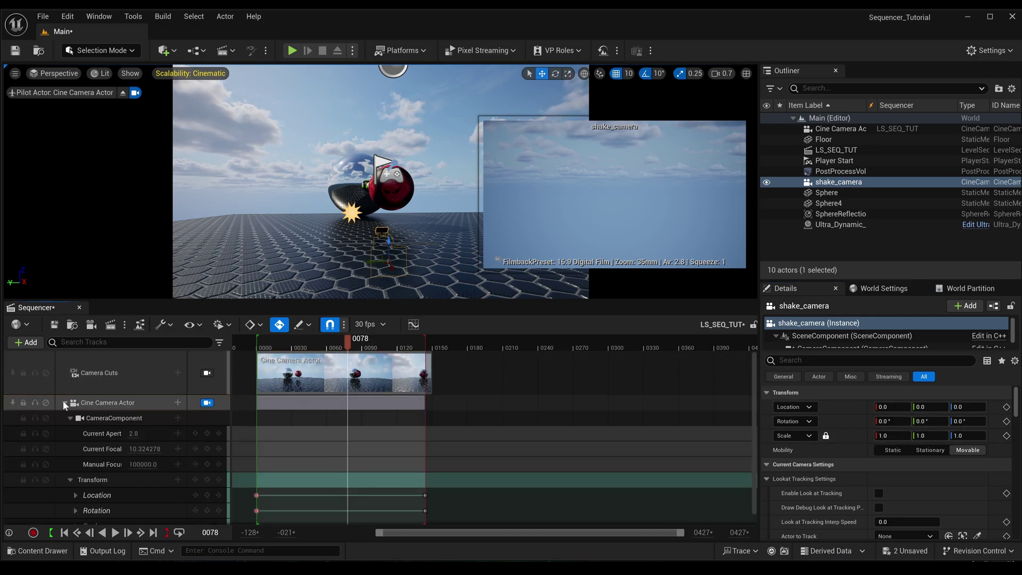
left_click(119, 405)
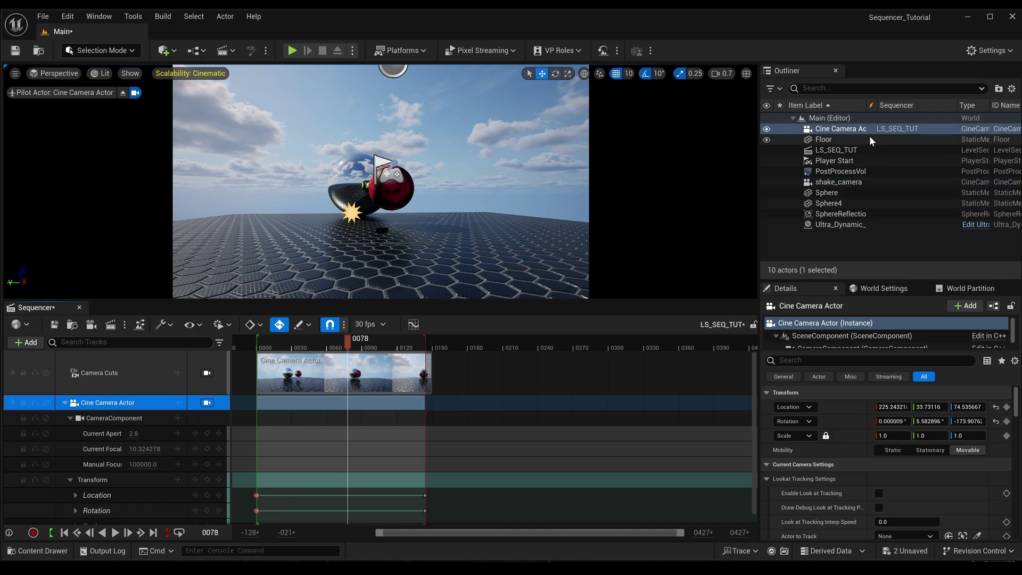
left_click_drag(836, 129, 833, 184)
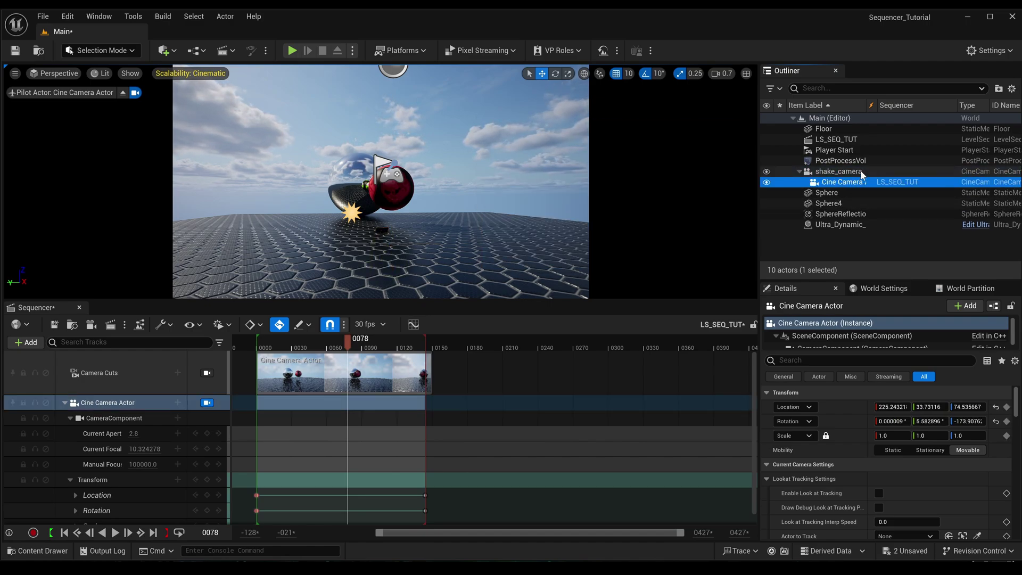
left_click(840, 172)
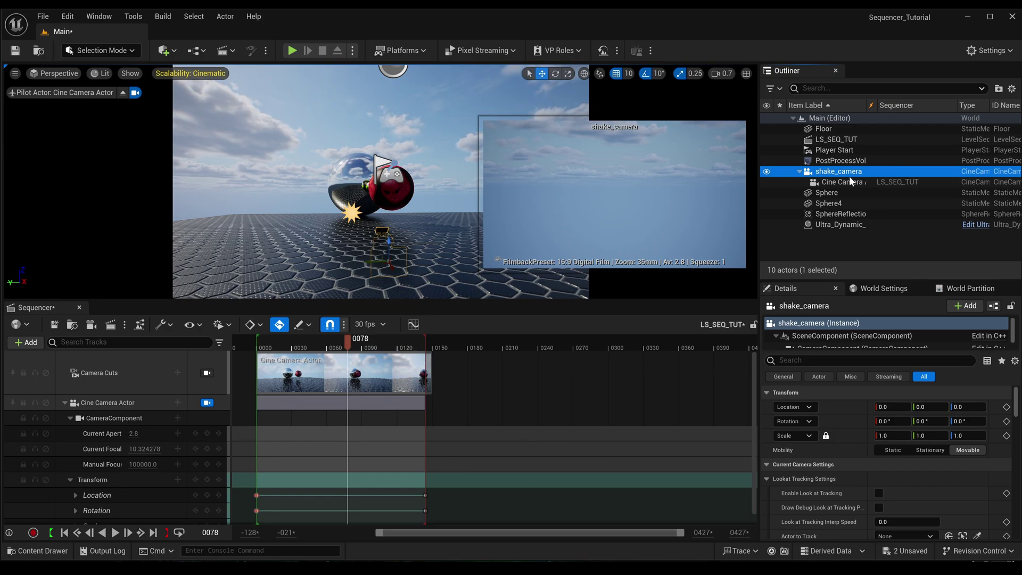
left_click(847, 182)
left_click(838, 171)
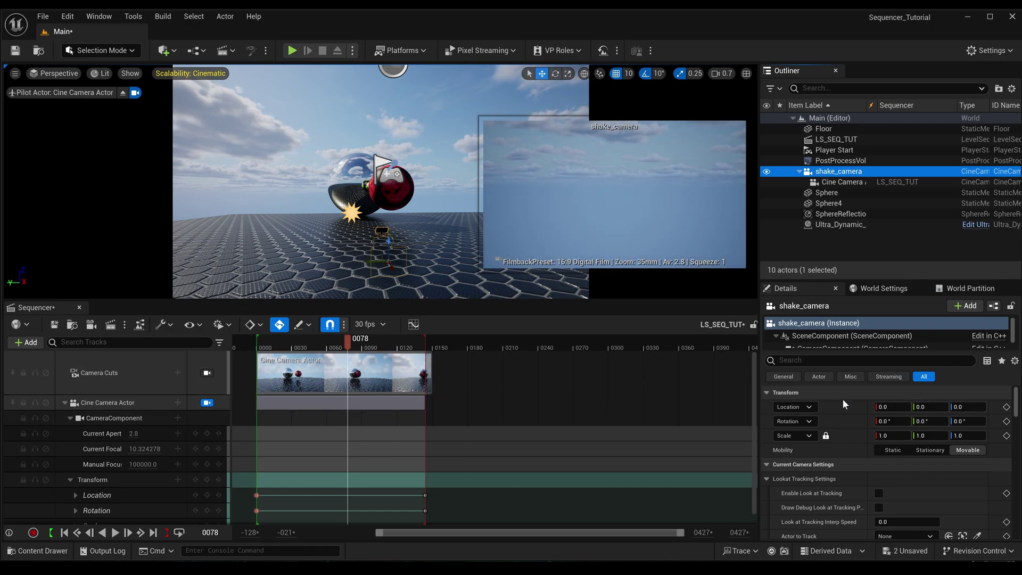
- Add shake_camera to the Sequencer as its own actor track
left_click(26, 342)
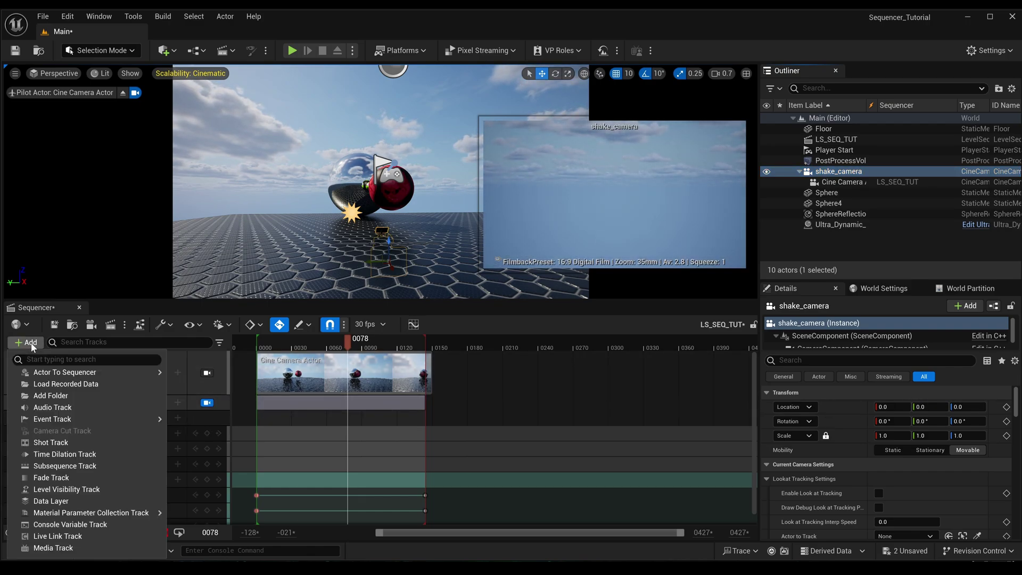
mouse_move(64, 372)
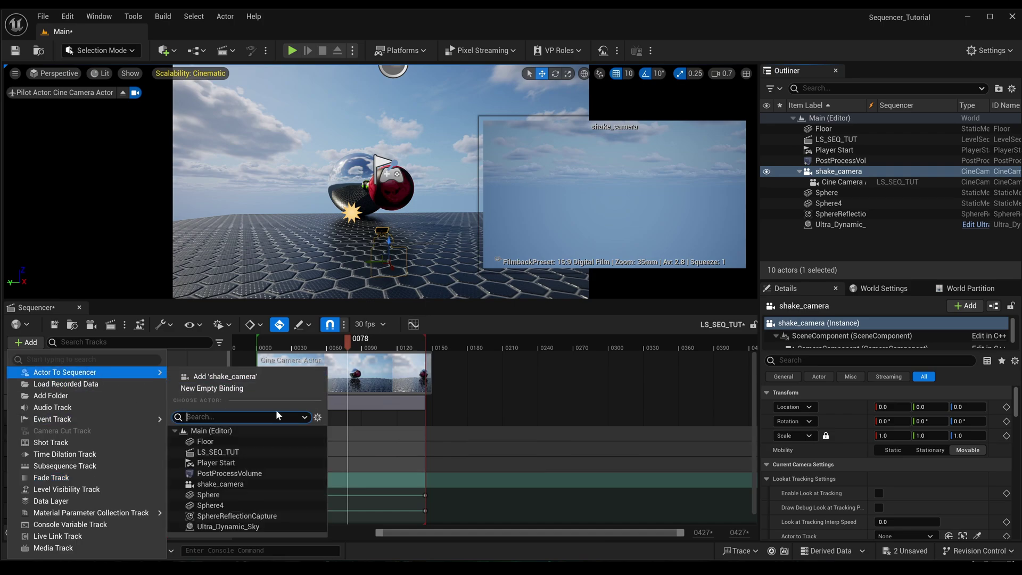
left_click(220, 484)
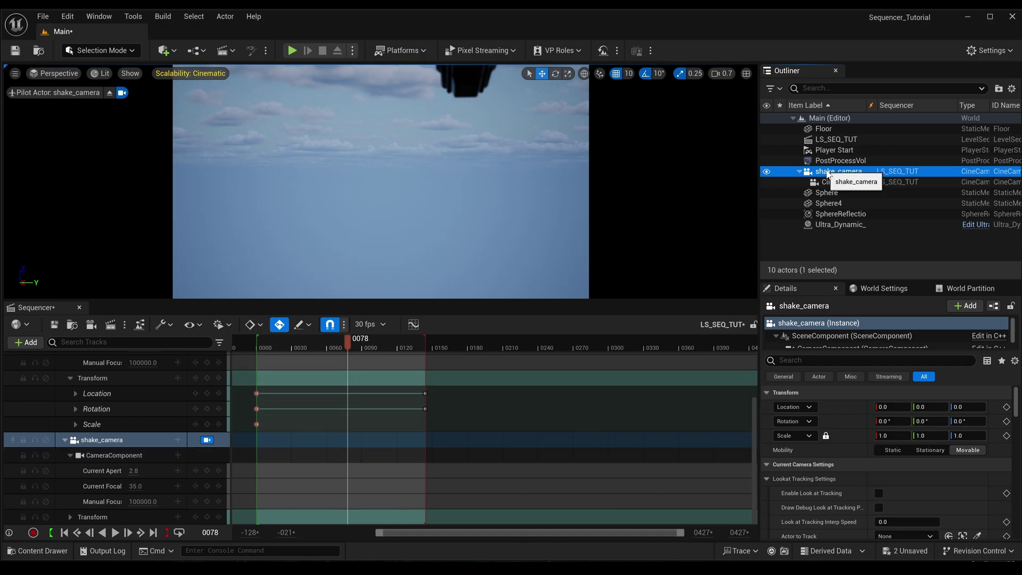
- View through the Cine Camera Actor again and move the playhead to frame 0066
scroll(308, 424, "up", 3)
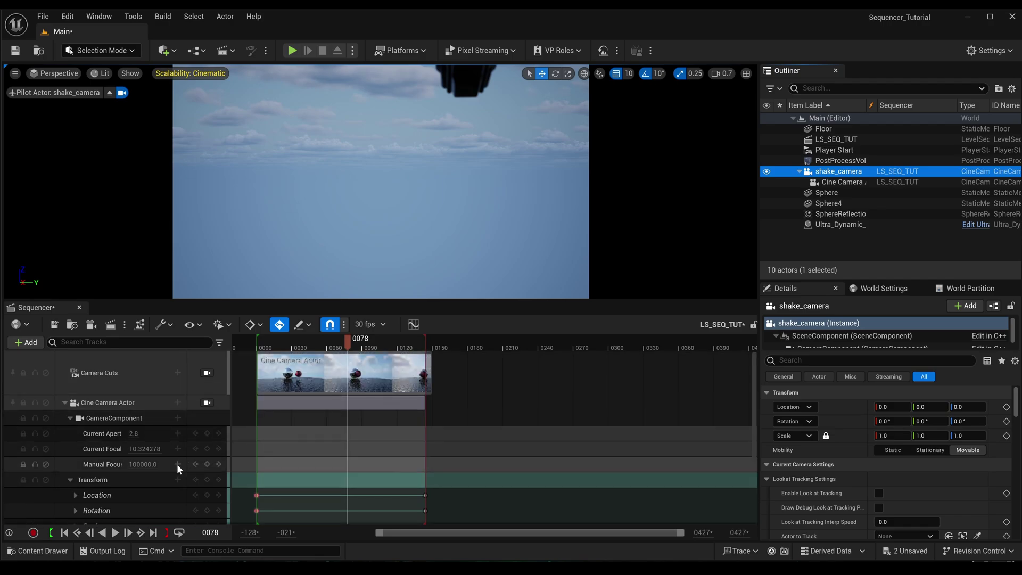
left_click(207, 403)
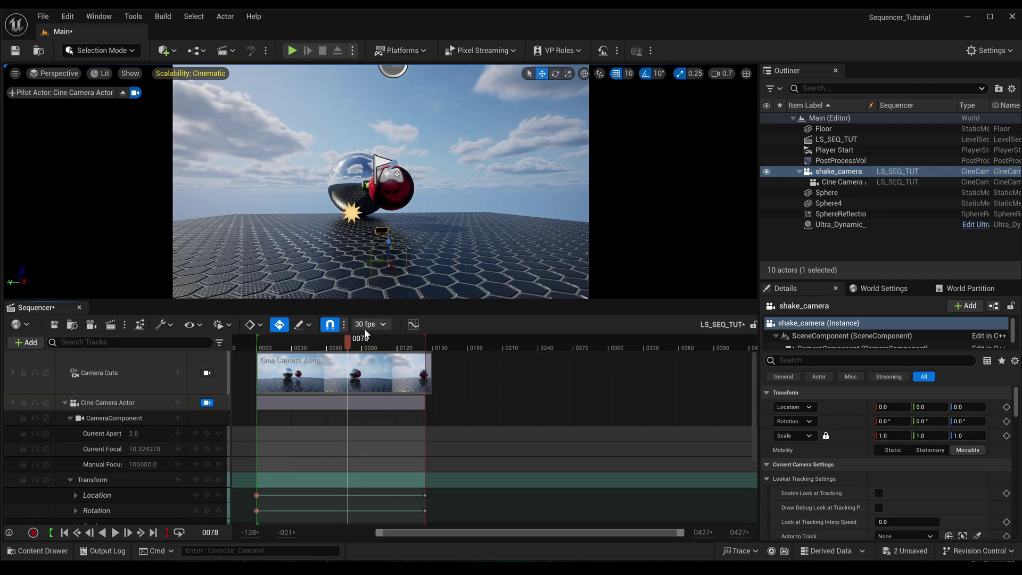
mouse_move(312, 349)
left_mouse_down()
mouse_move(292, 343)
mouse_move(422, 343)
mouse_move(298, 345)
left_mouse_up()
left_click(333, 345)
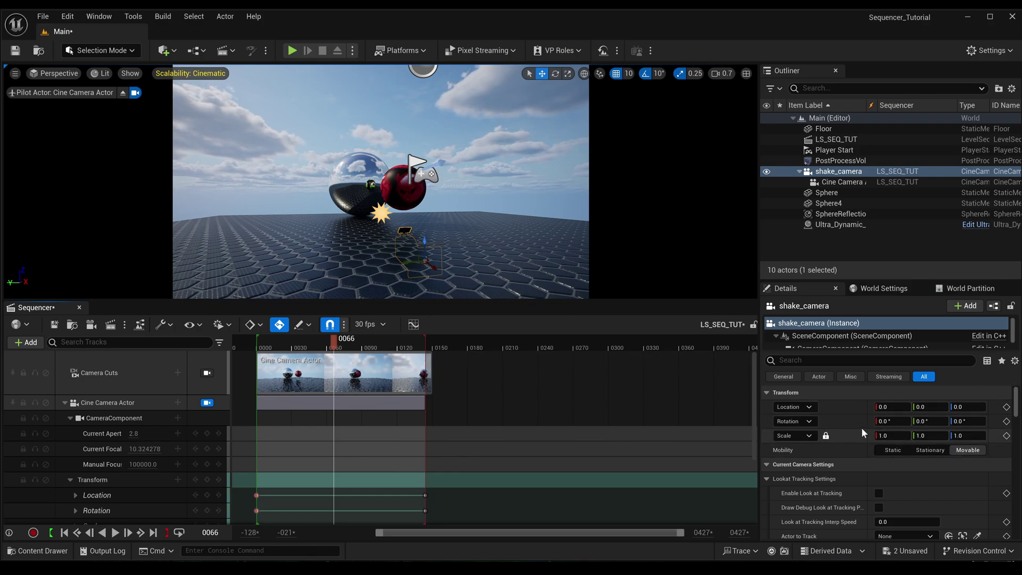
scroll(297, 413, "down", 3)
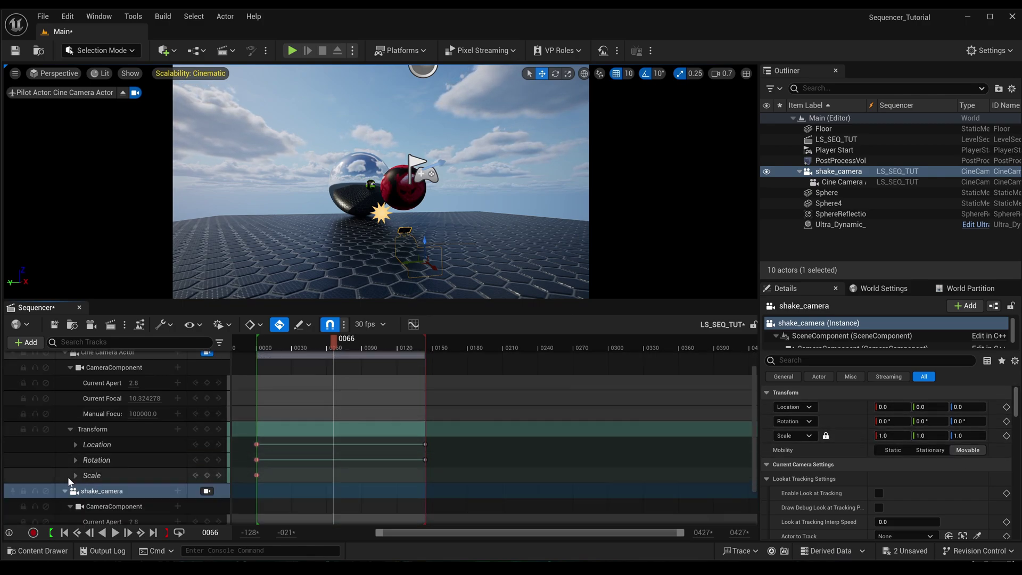
scroll(73, 479, "up", 2)
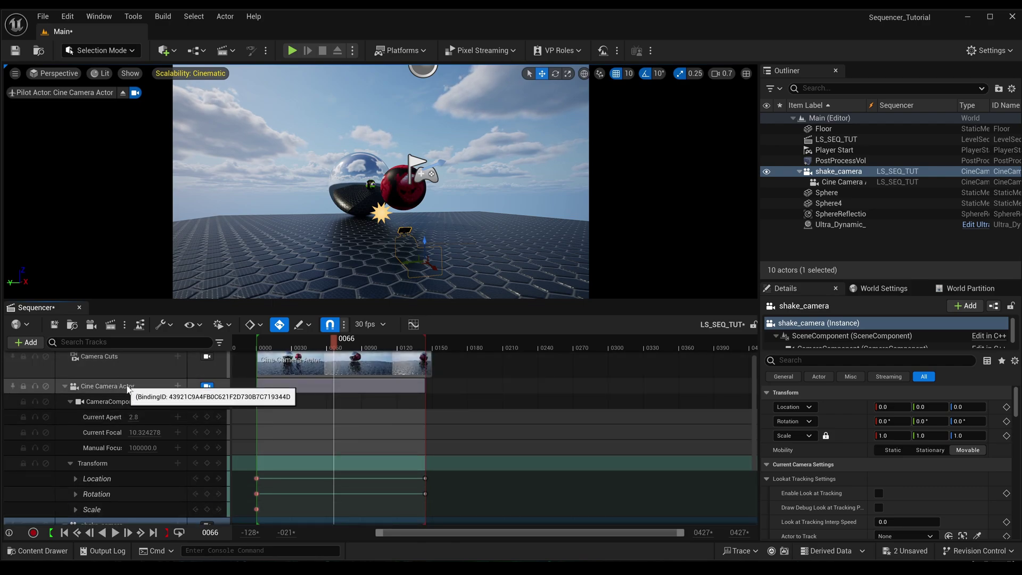
scroll(167, 456, "down", 3)
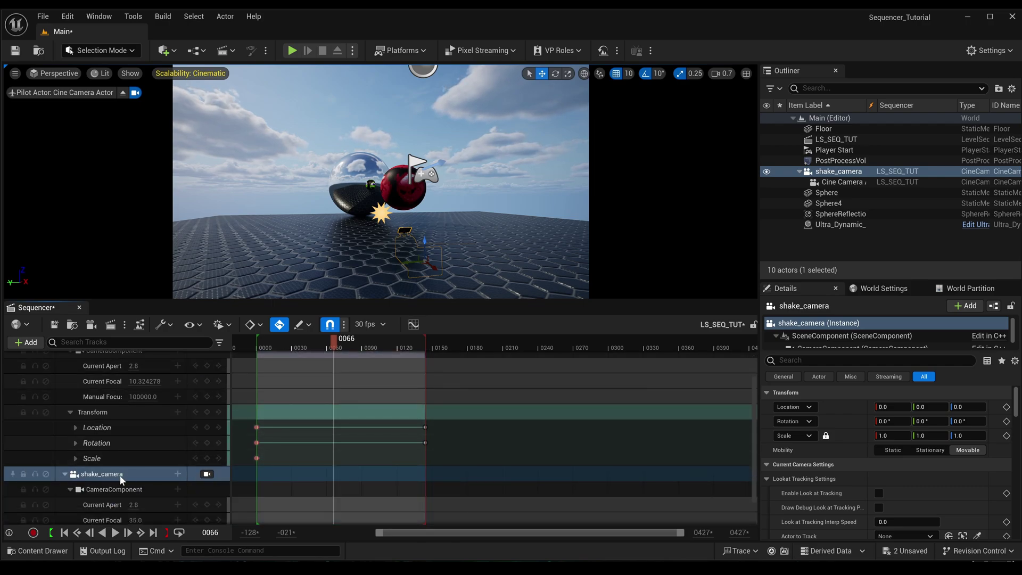
scroll(130, 472, "down", 2)
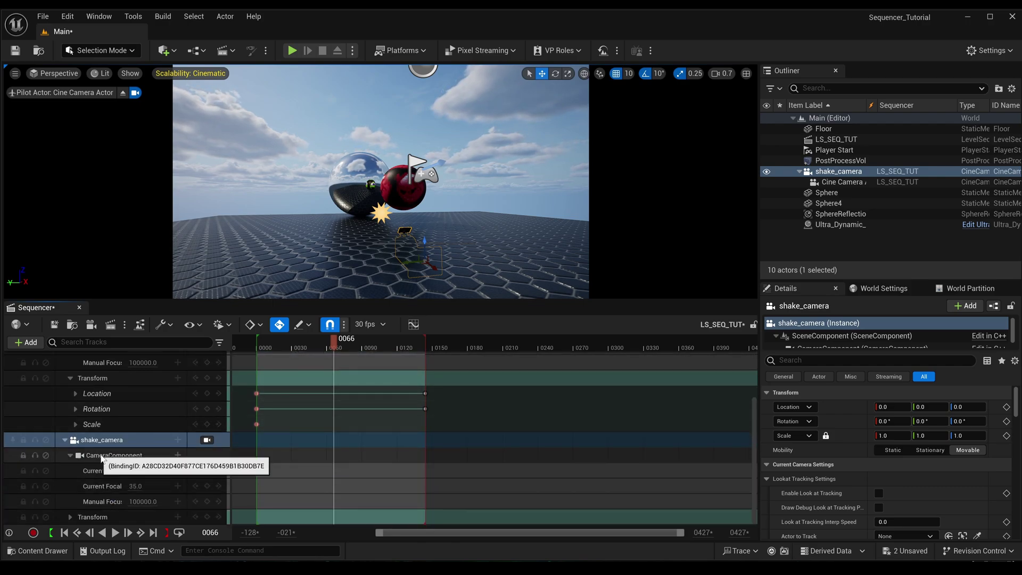
- Add a shake_1 Camera Shake track to shake_camera's CameraComponent, starting its section at frame 0
left_click(176, 455)
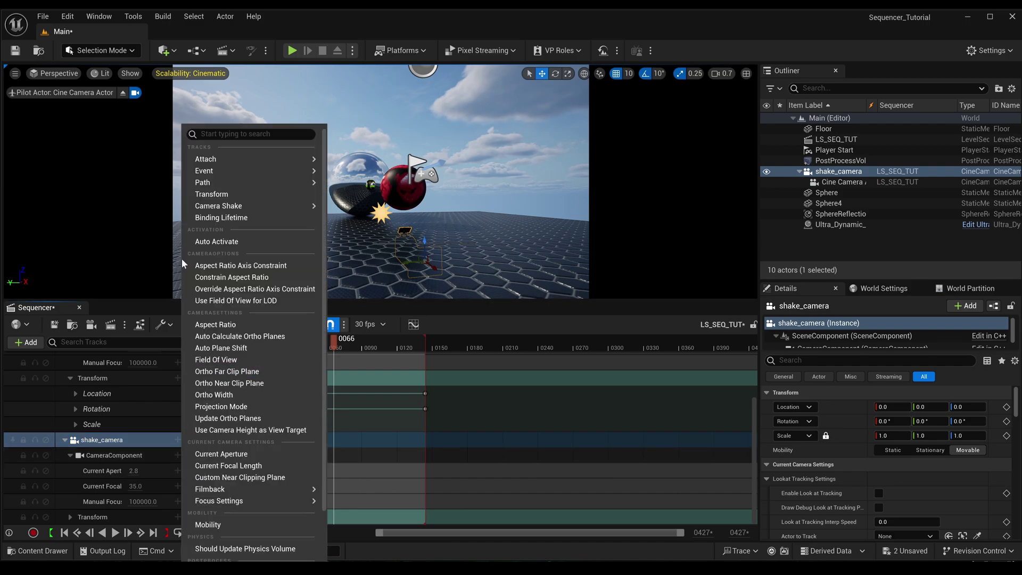
mouse_move(226, 206)
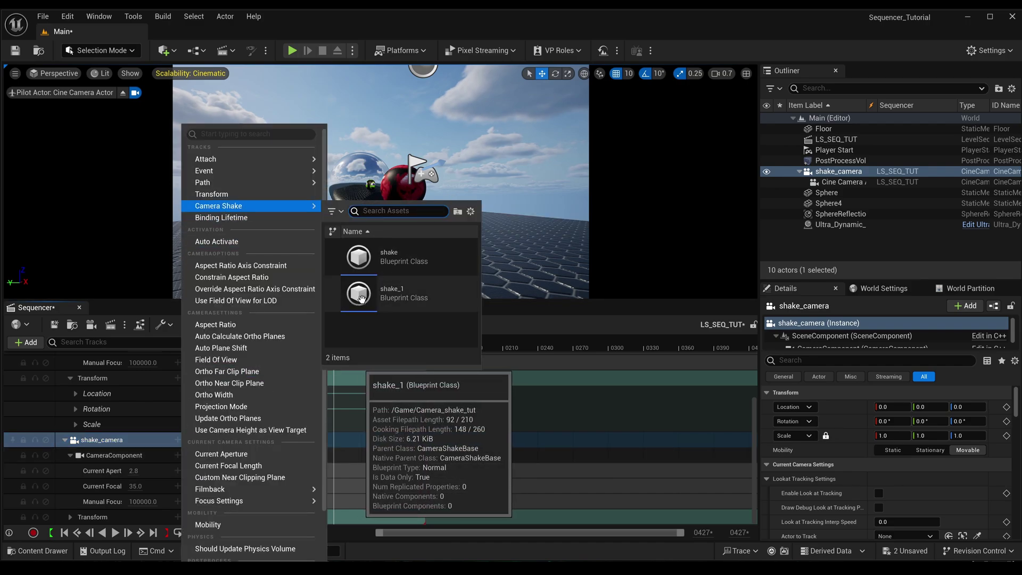
left_click(359, 295)
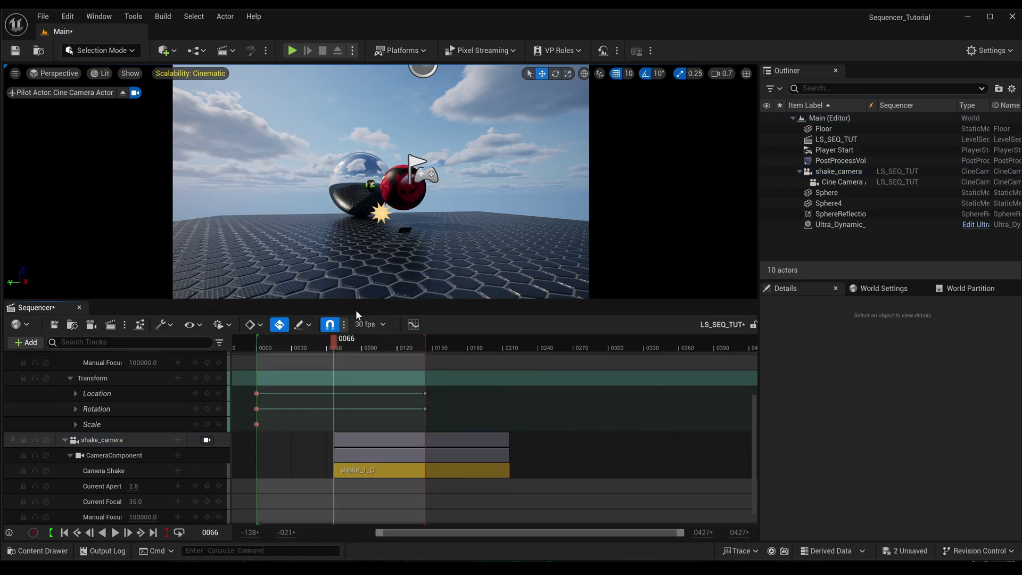
left_click_drag(402, 433, 330, 439)
- Preview the shake from near the start, stop playback, and select the Camera Shake track
left_click(279, 338)
key("space")
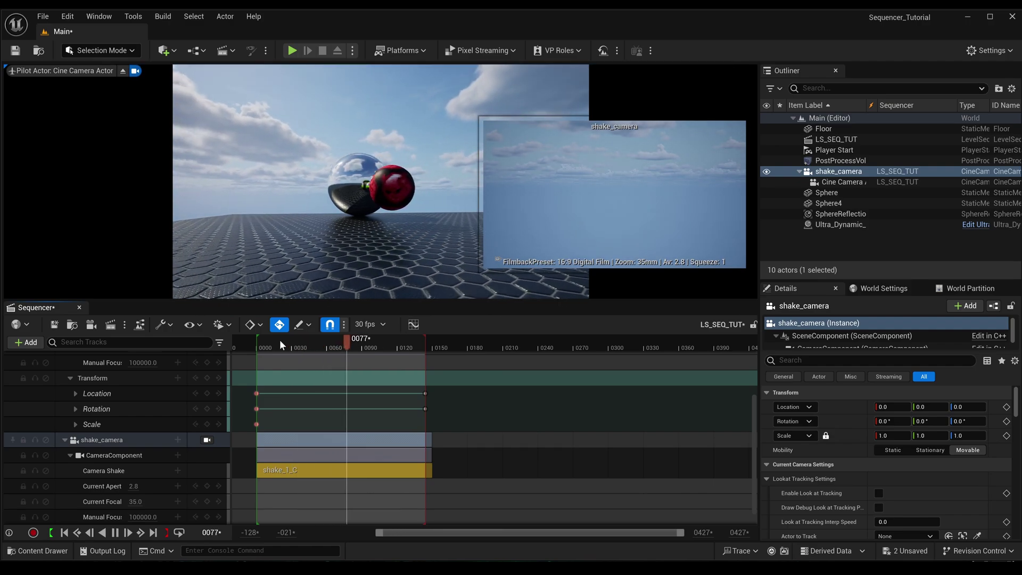
key("space")
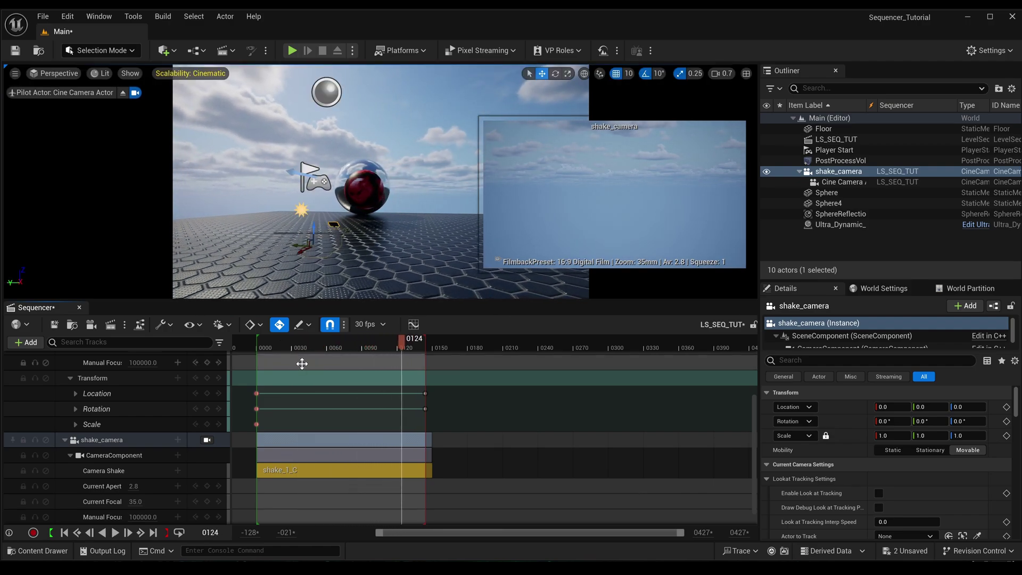
scroll(302, 364, "up", 3)
scroll(324, 426, "down", 4)
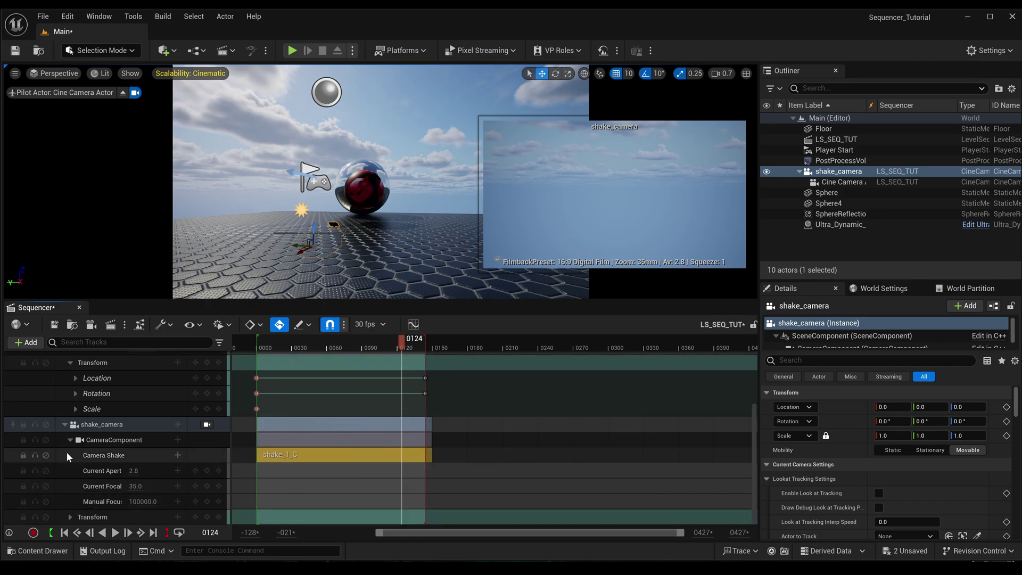
left_click(121, 456)
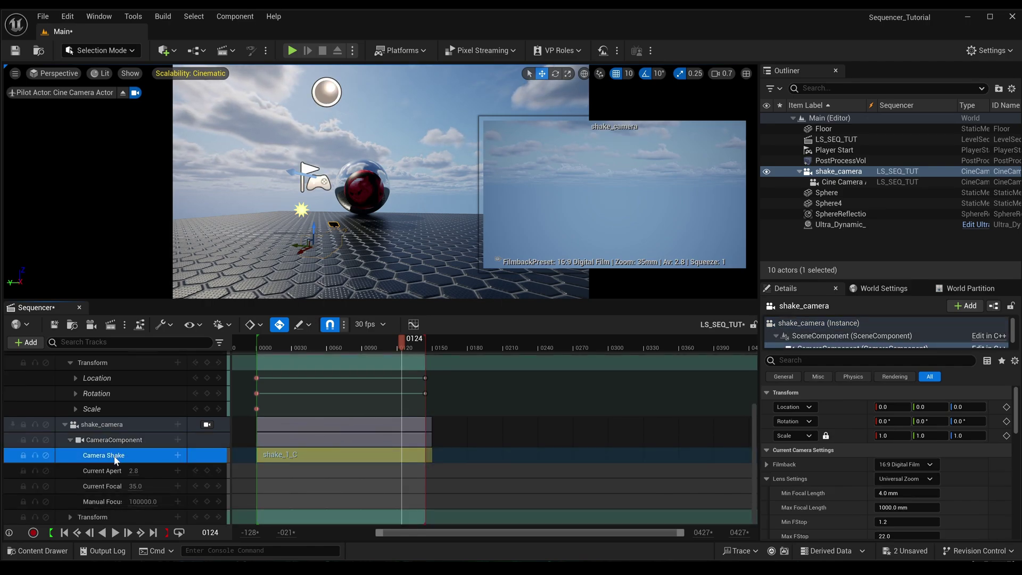
- Bake shake_camera's transform with All Frames keys from 0000 to 0145
left_click(161, 325)
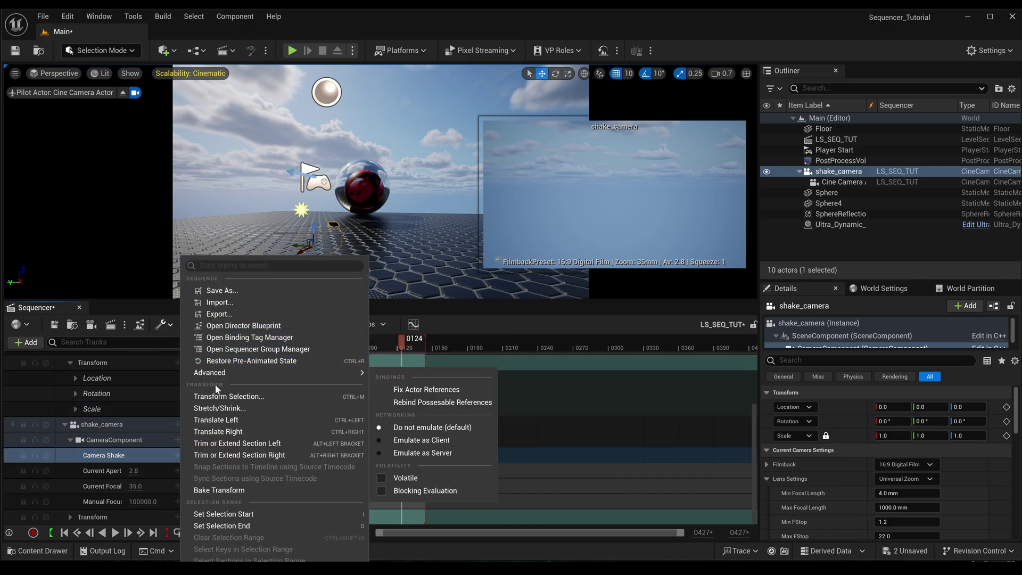
left_click(231, 490)
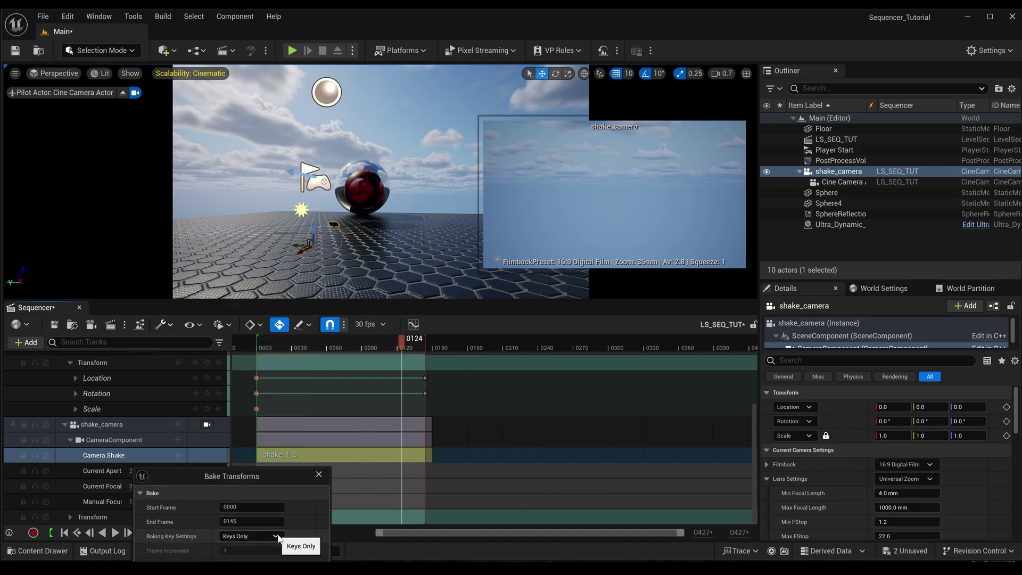
left_click(255, 536)
left_click(243, 557)
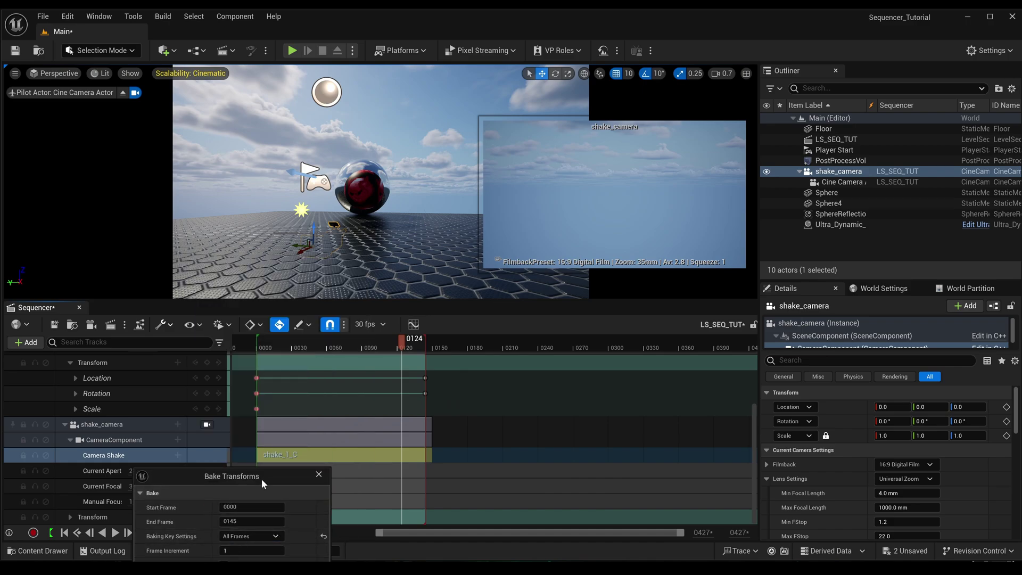
left_click_drag(262, 477, 255, 375)
left_click(237, 500)
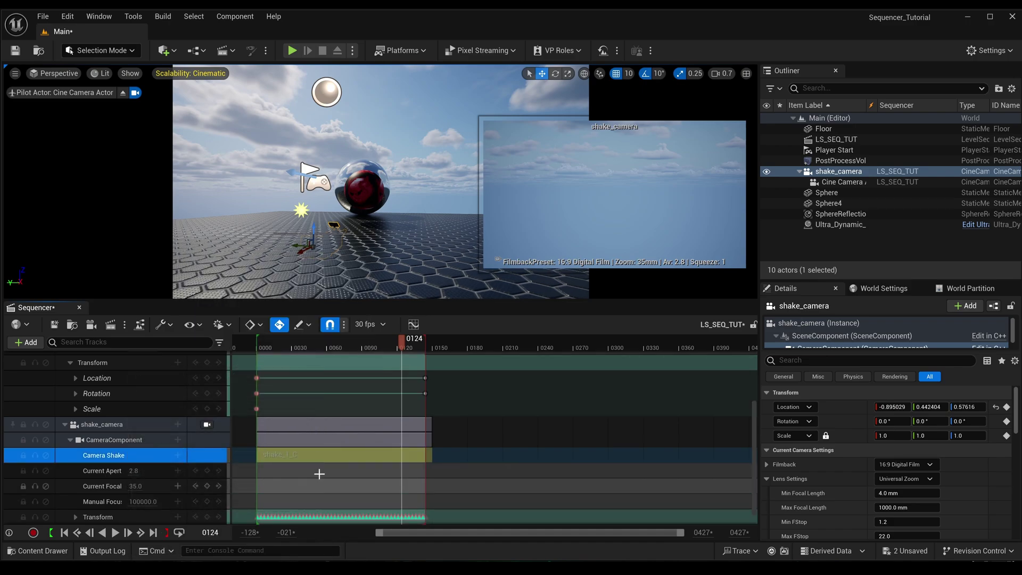
- Play the sequence from about frame 0029 to preview the baked shake, then pause
left_click(291, 346)
key("space")
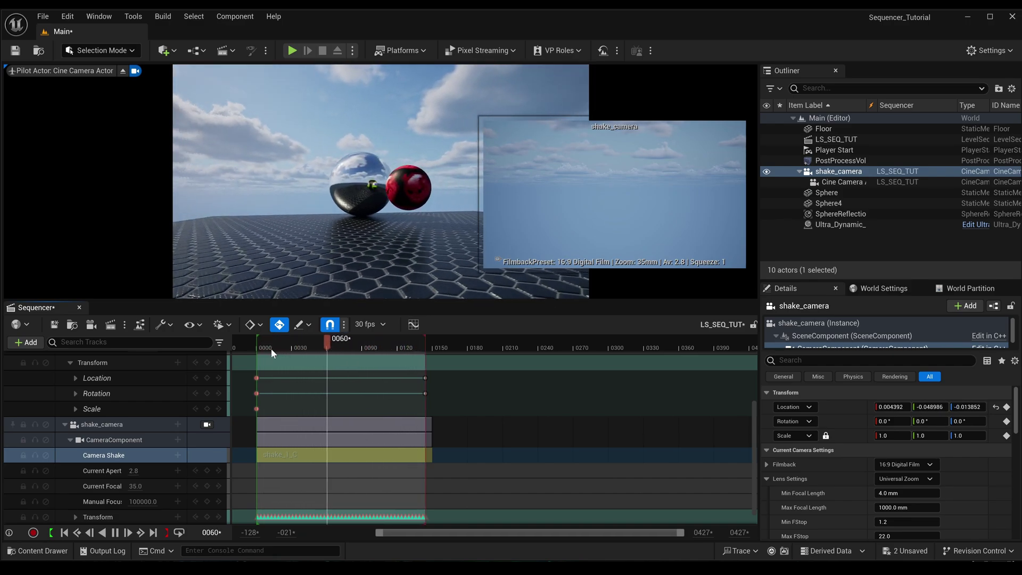
key("space")
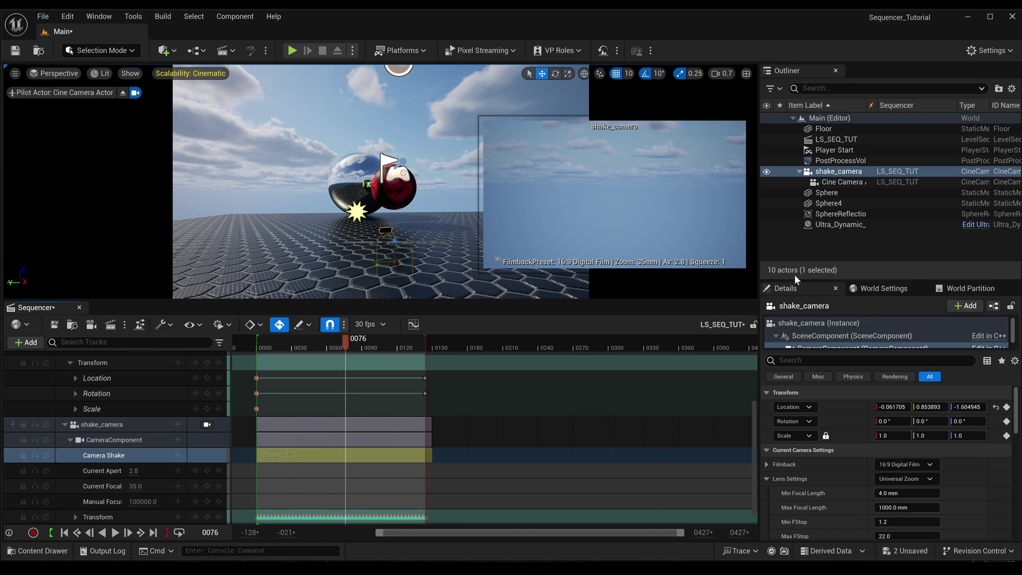
mouse_move(487, 567)
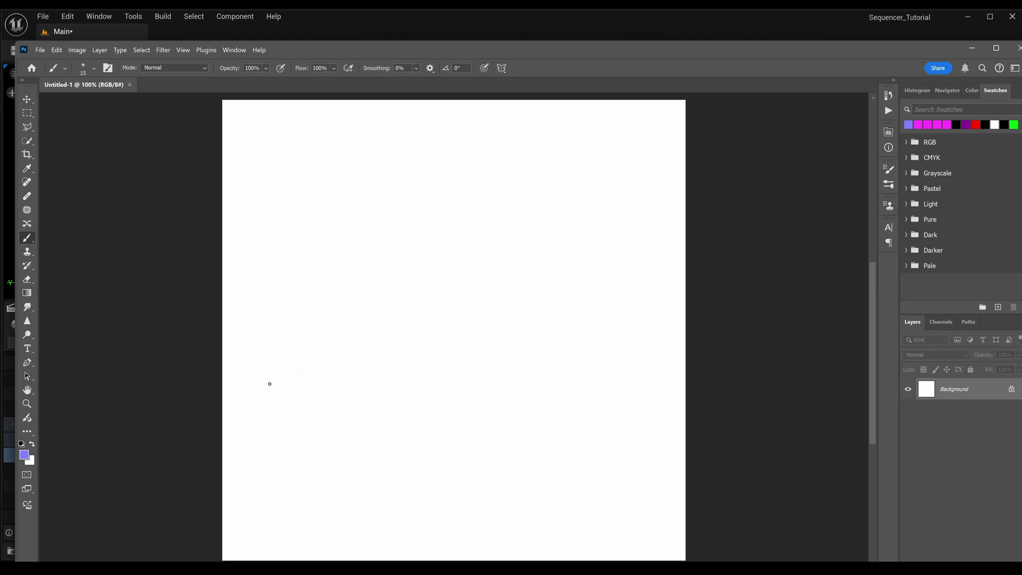
- Paint a purple horizontal line with tick marks, a slanted line meeting it, and offset arrows
left_click_drag(264, 379, 692, 379)
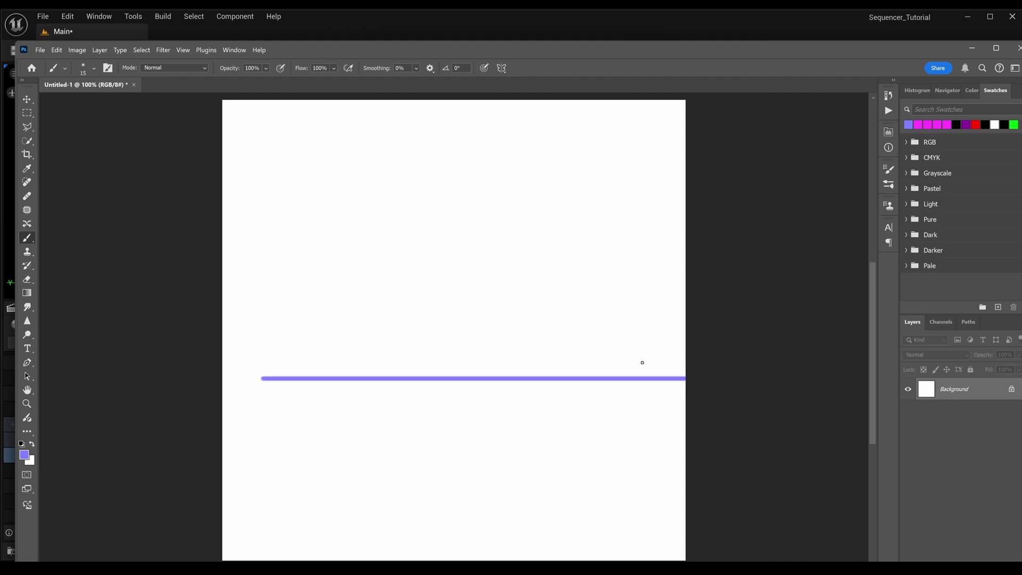
mouse_move(620, 367)
left_mouse_down()
mouse_move(618, 394)
mouse_move(612, 375)
left_mouse_up()
left_click(614, 372, "shift")
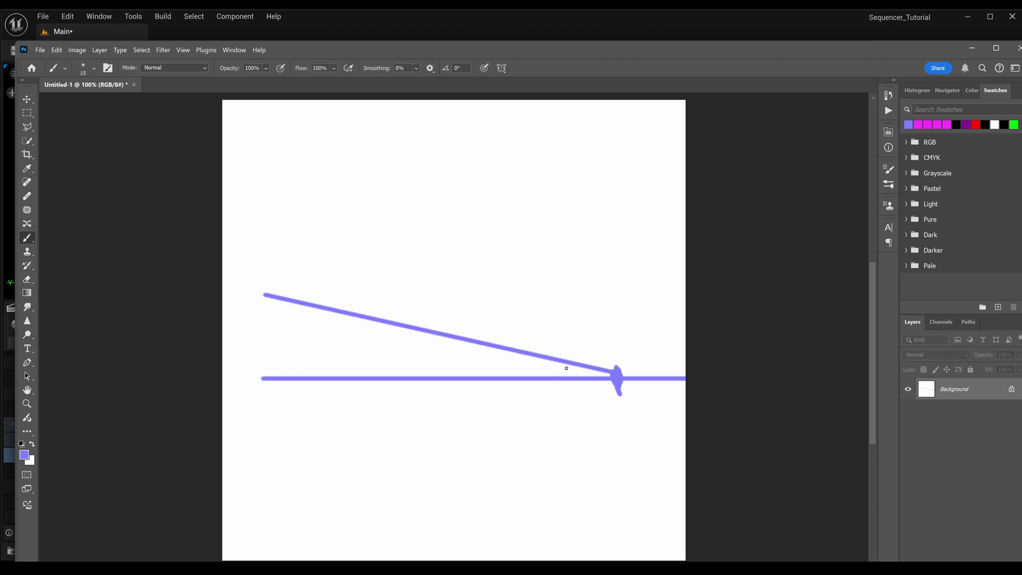
mouse_move(556, 370)
left_mouse_down()
mouse_move(567, 374)
mouse_move(608, 328)
mouse_move(675, 358)
left_mouse_up()
mouse_move(583, 337)
left_mouse_down()
mouse_move(583, 353)
mouse_move(599, 354)
left_mouse_up()
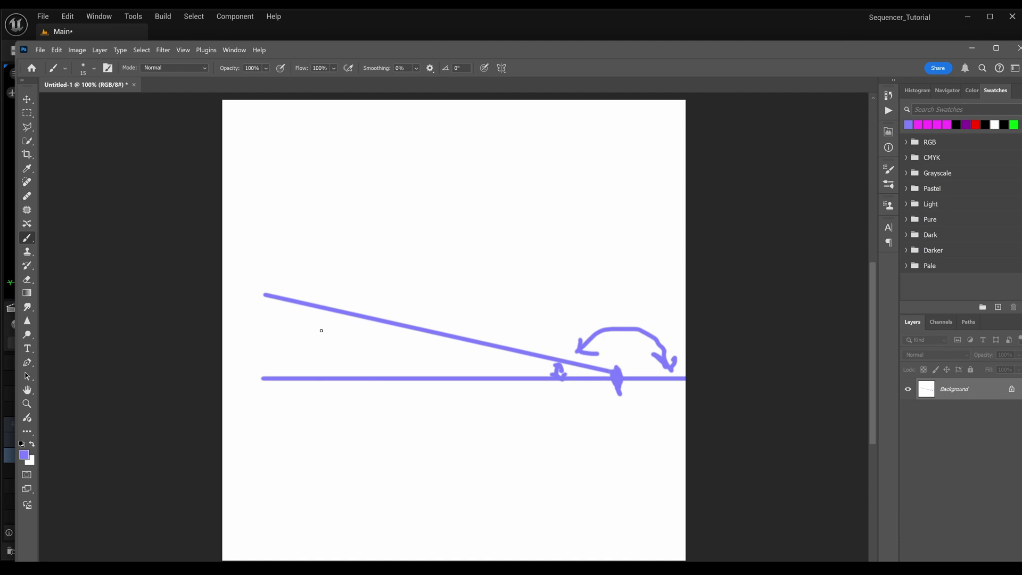
mouse_move(270, 370)
left_mouse_down()
mouse_move(270, 389)
mouse_move(269, 367)
mouse_move(271, 379)
left_mouse_up()
mouse_move(268, 353)
left_mouse_down()
mouse_move(274, 361)
mouse_move(282, 349)
mouse_move(284, 306)
mouse_move(278, 313)
mouse_move(290, 314)
mouse_move(290, 303)
left_mouse_up()
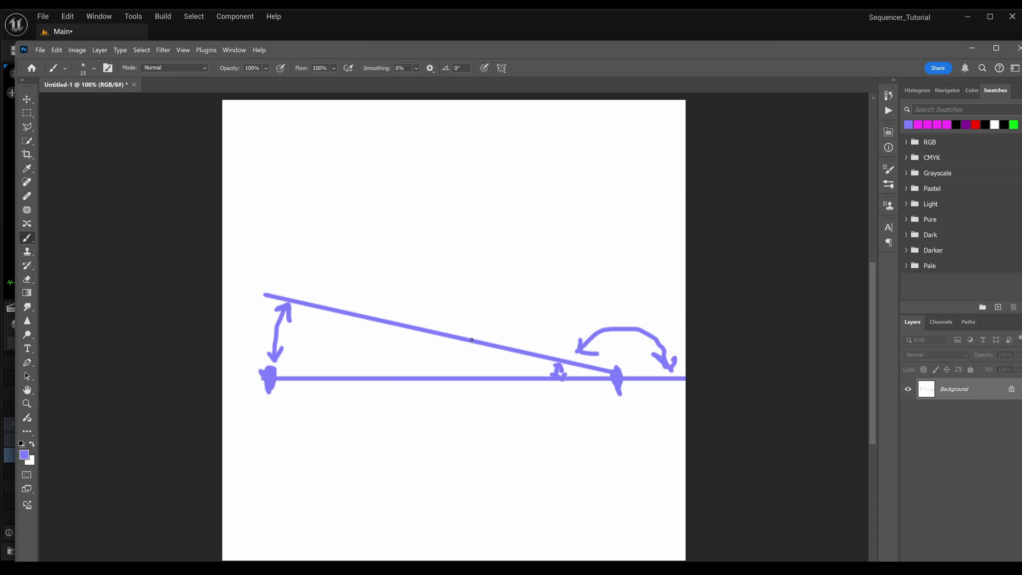
- Back in Unreal, scrub the shot and expand the baked Transform's Location and Rotation channels
left_click(972, 49)
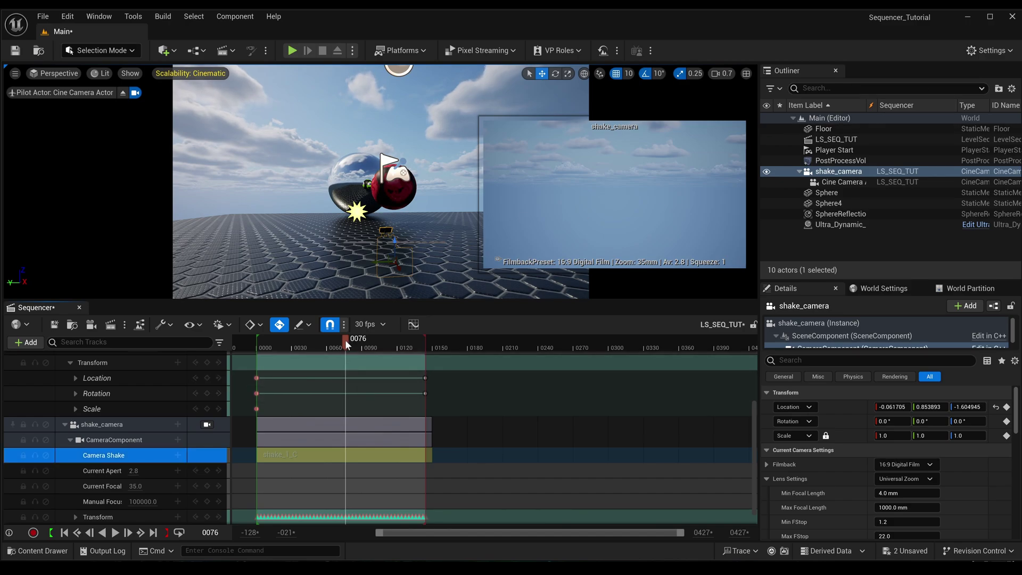
left_click_drag(344, 340, 295, 339)
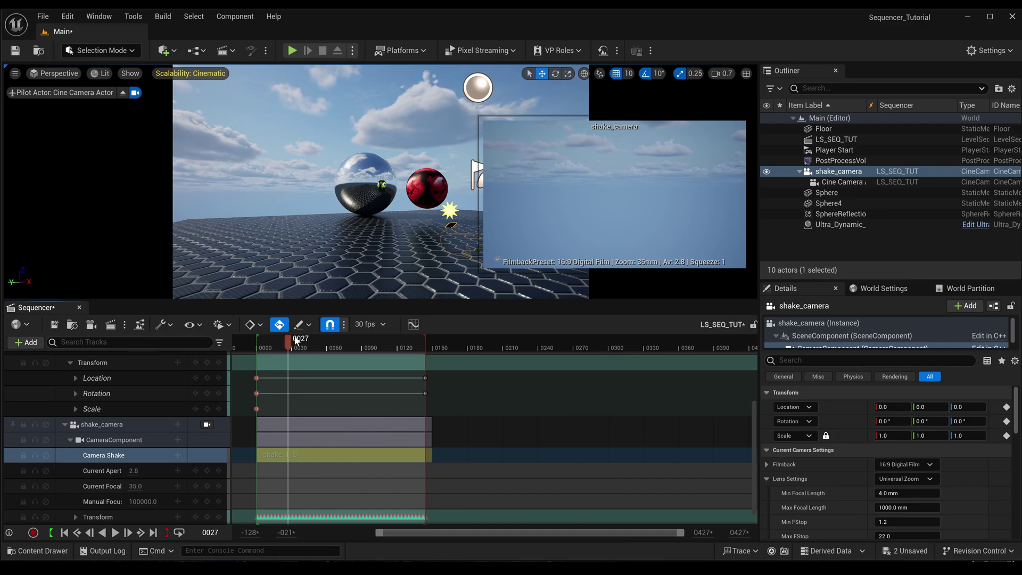
scroll(373, 442, "down", 1)
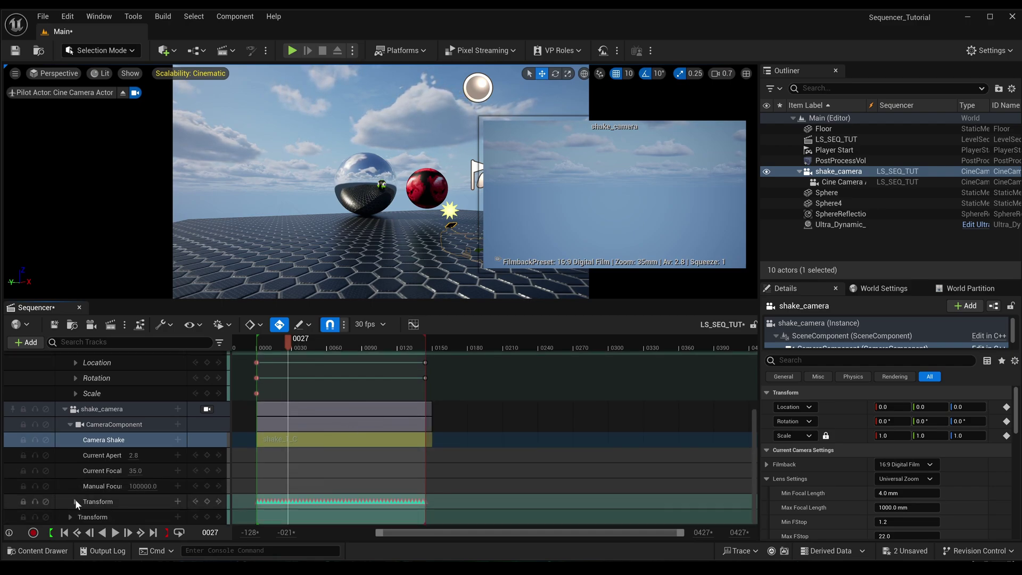
left_click(76, 501)
scroll(80, 489, "down", 3)
left_click(81, 470)
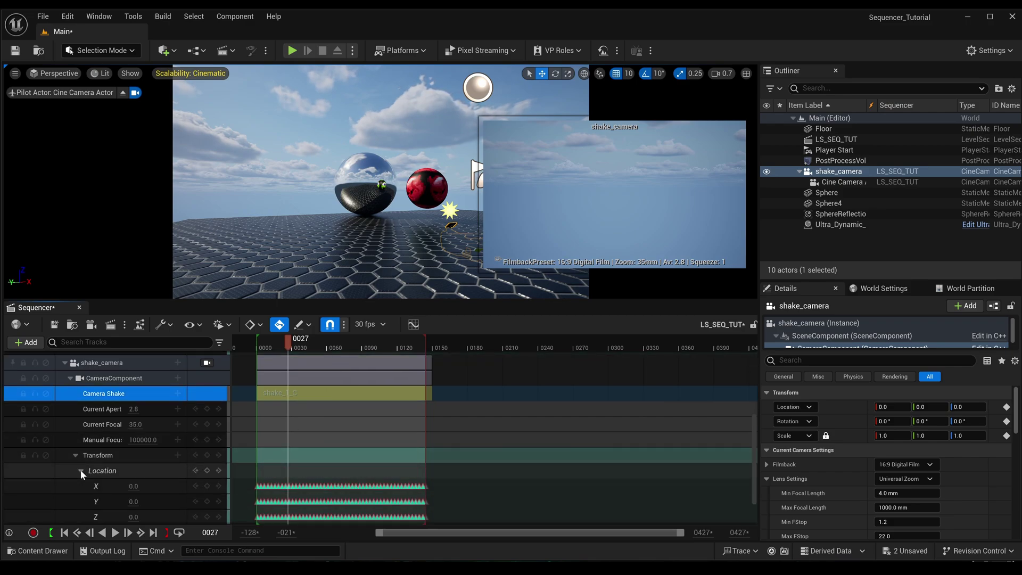
scroll(80, 479, "down", 3)
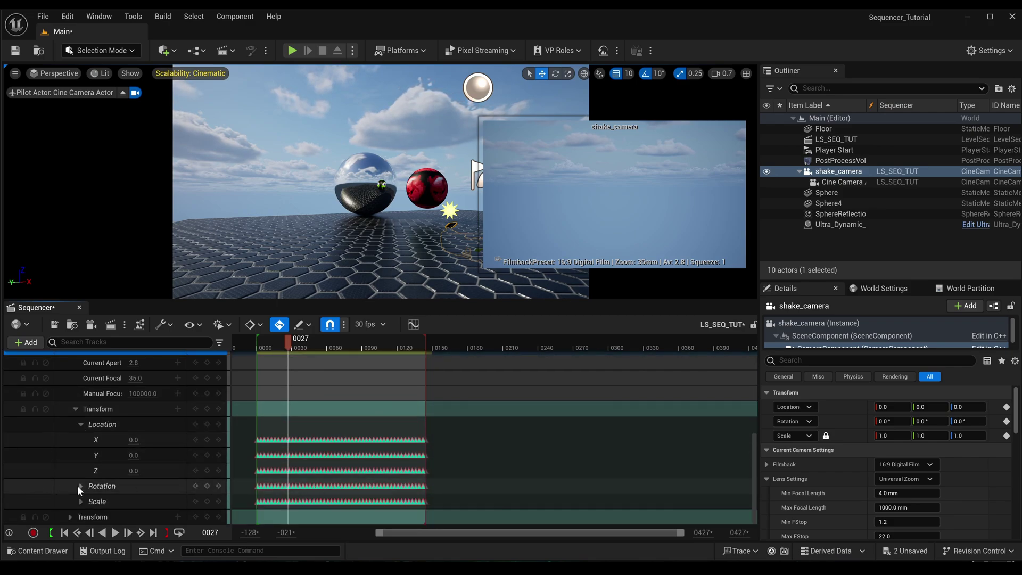
left_click(78, 486)
scroll(330, 441, "down", 3)
- At frame 0053, select the Y location keys at 0053 and 0054 and shift them in time
left_click_drag(288, 339, 310, 346)
scroll(338, 422, "up", 10, "ctrl")
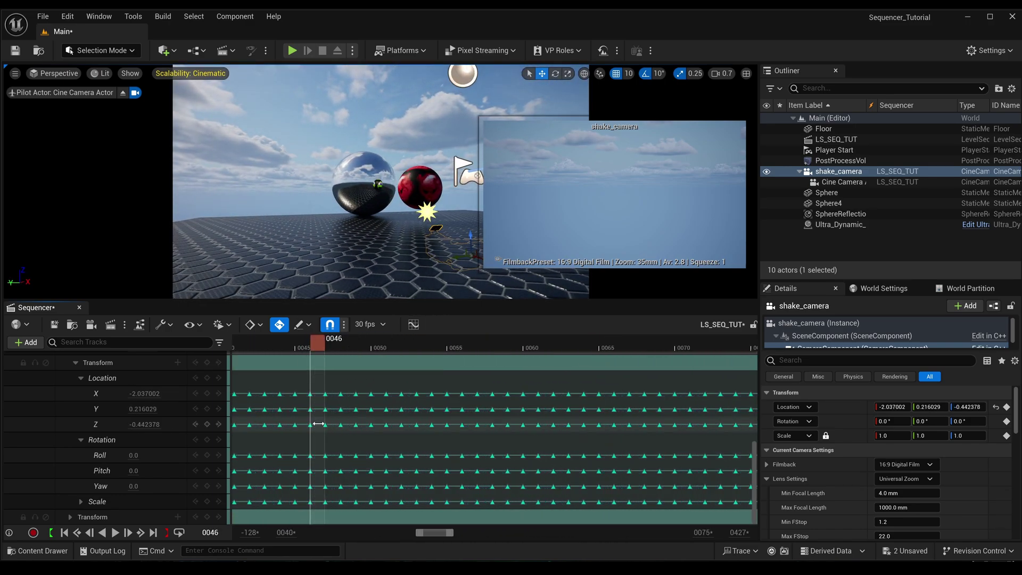
scroll(320, 421, "up", 5, "ctrl")
left_click_drag(344, 348, 556, 347)
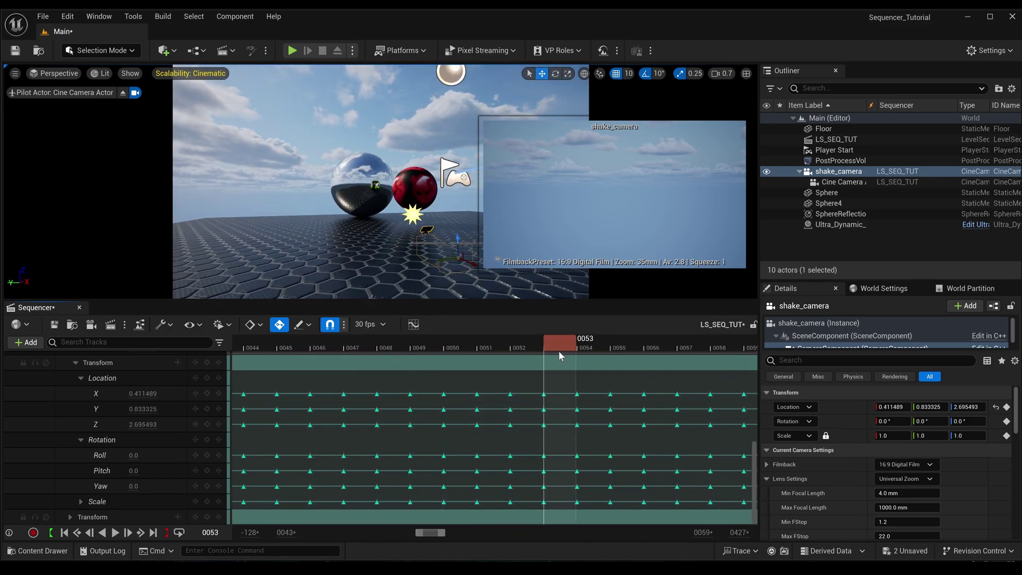
left_click(543, 409)
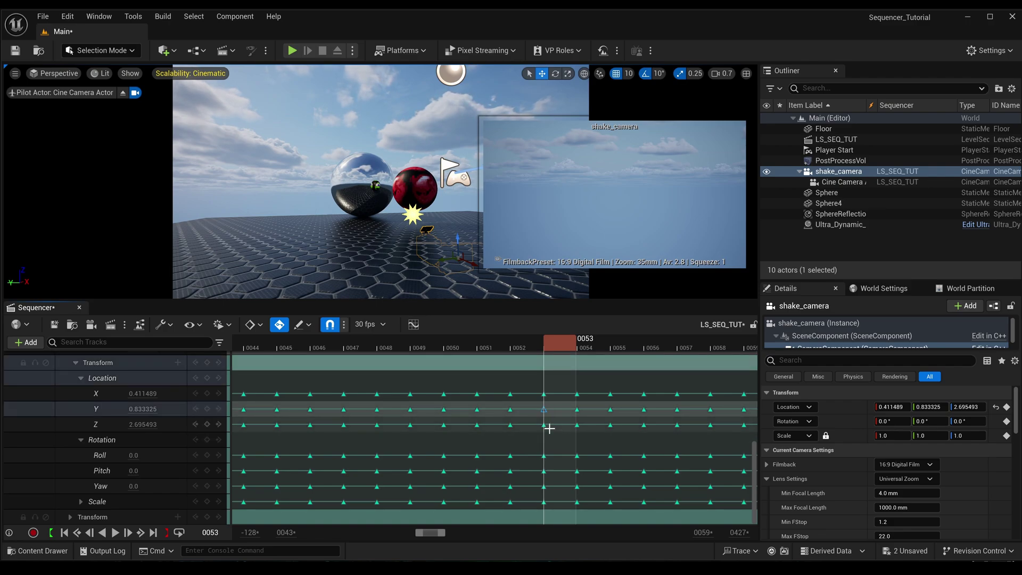
left_click(577, 409, "shift")
left_click_drag(577, 409, 543, 408)
left_click(506, 349)
- Play from about frame 0051, view frames 0000–0140, and undo the key change
key("space")
key("space")
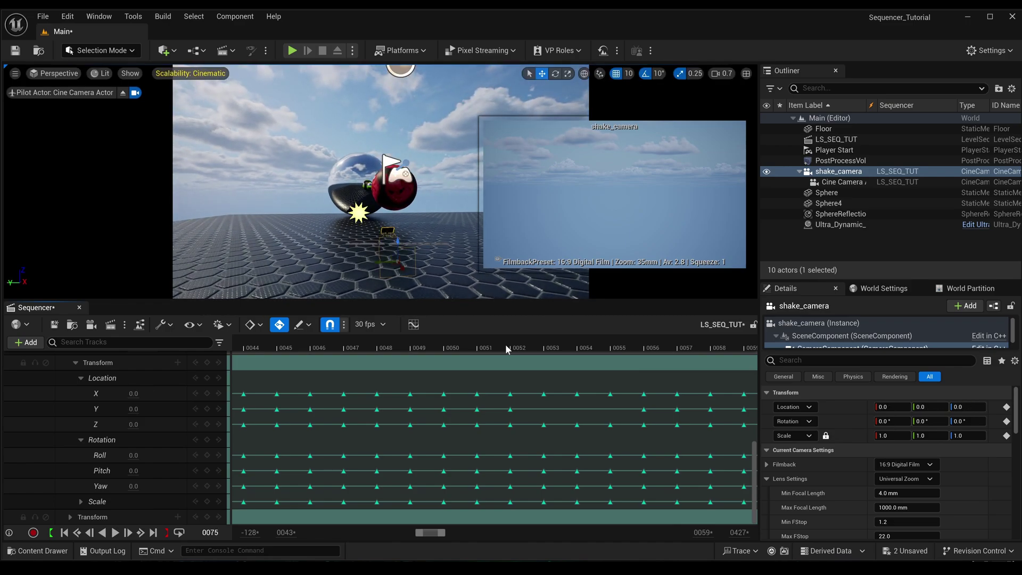
scroll(506, 468, "down", 5, "ctrl")
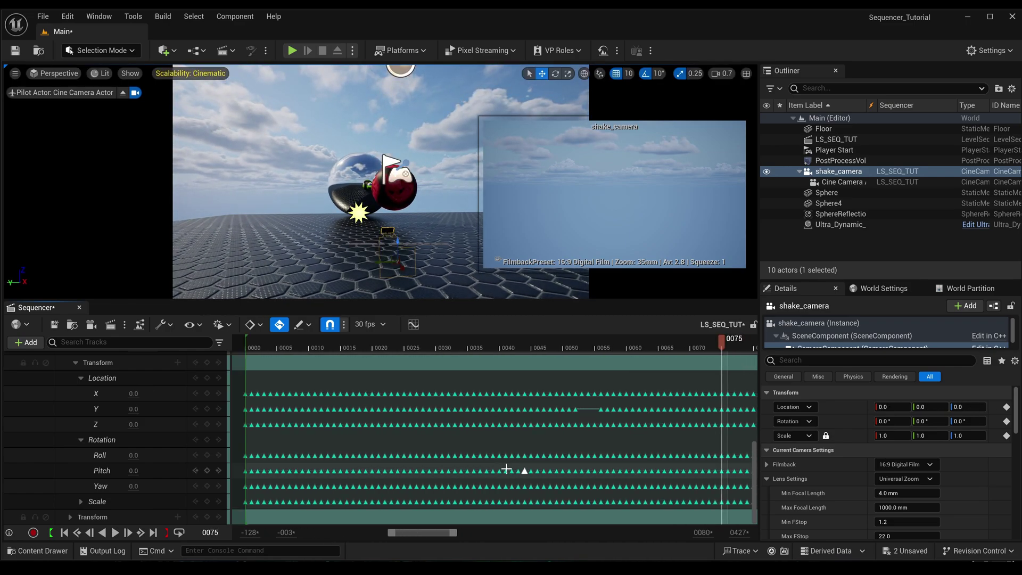
scroll(506, 469, "down", 2, "ctrl")
right_click_drag(506, 469, 507, 469)
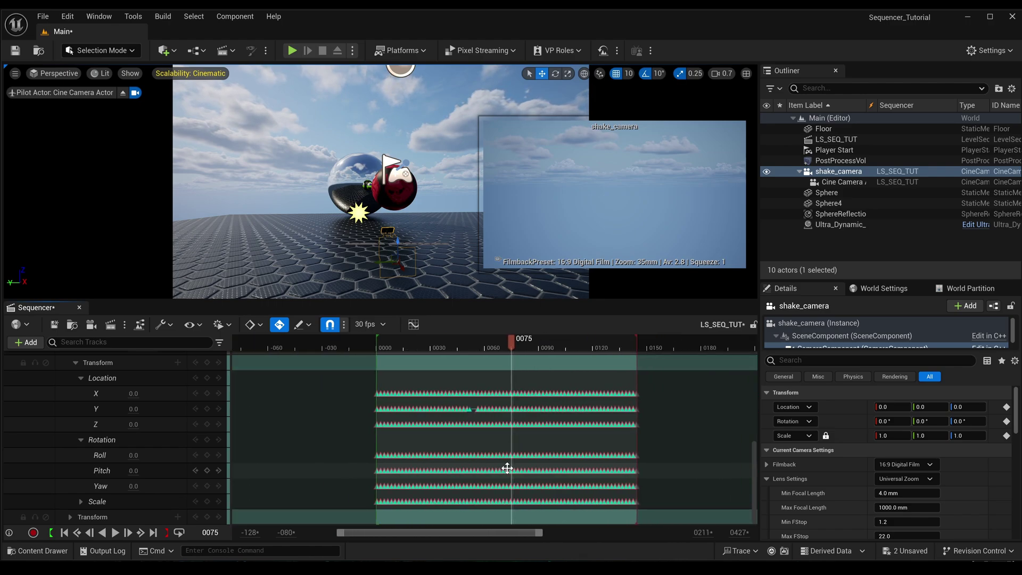
key("ctrl+z")
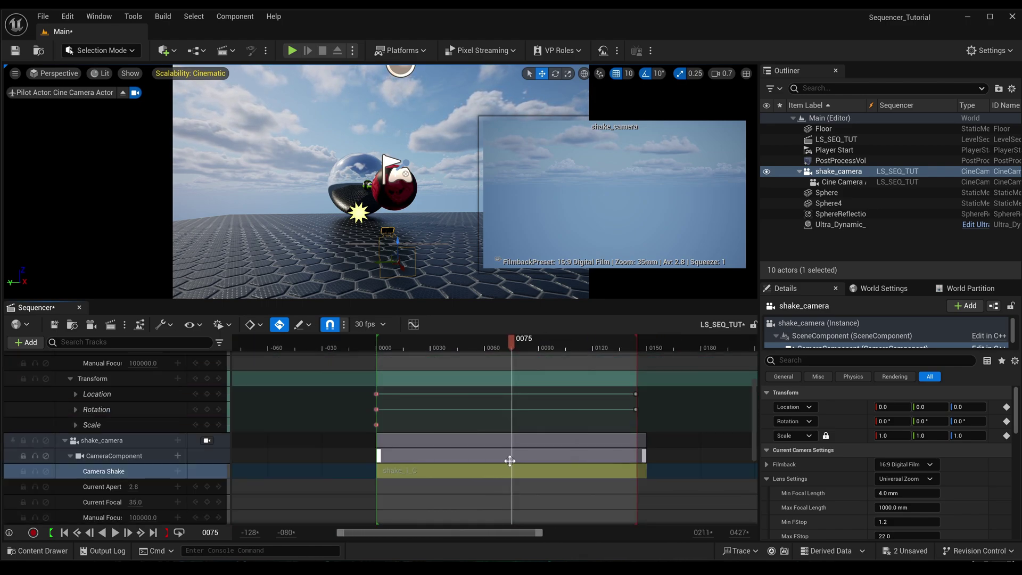